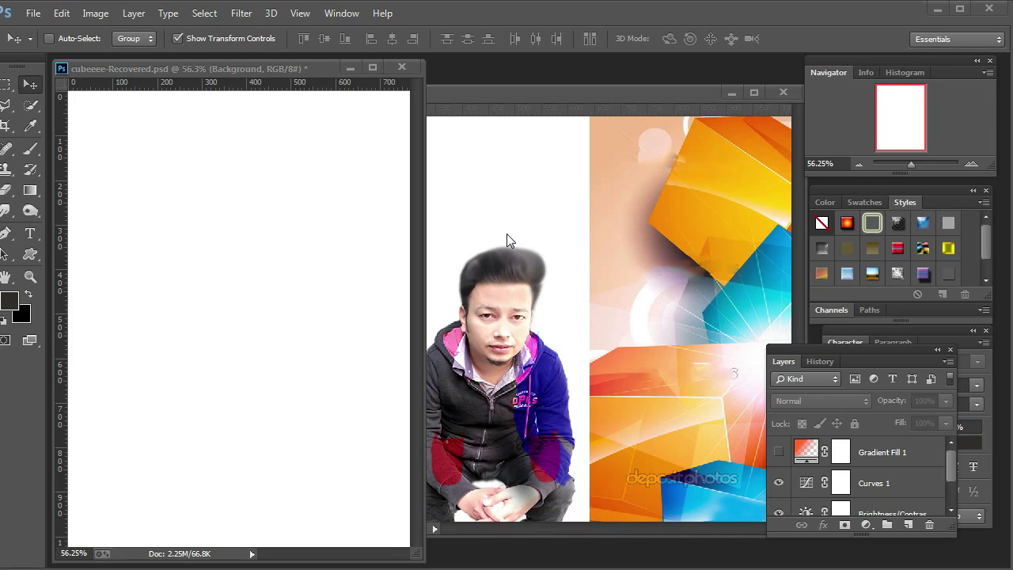
In ais76a.jpg, select Layer 1 and nudge it slightly to line up with the body.
left_click(490, 302)
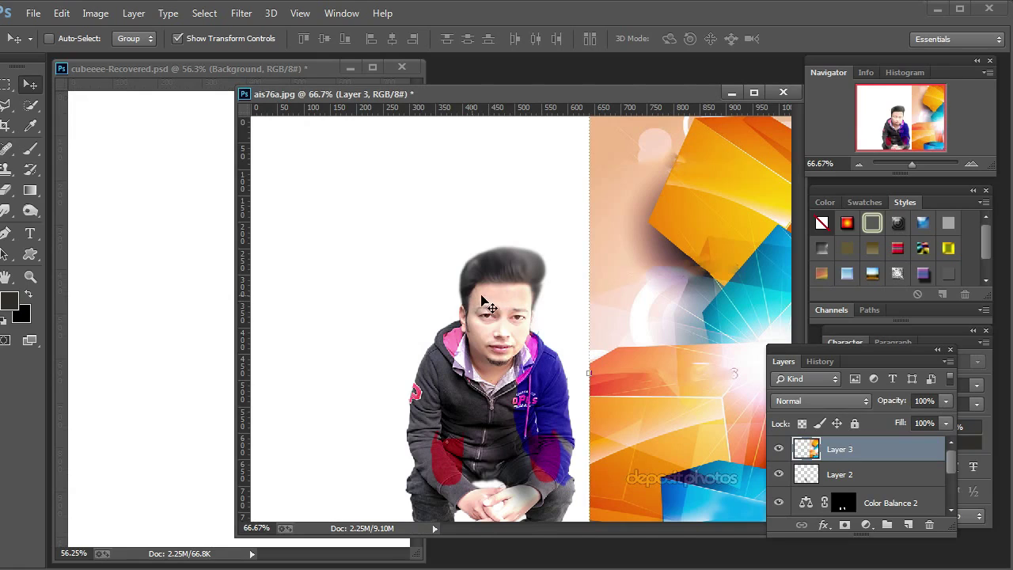
right_click(486, 299)
left_click(494, 303)
mouse_move(503, 299)
left_mouse_down()
mouse_move(488, 301)
mouse_move(503, 298)
left_mouse_up()
Drag Layer 3, the colourful cubes background, into the cubeee-Recovered poster.
right_click(624, 256)
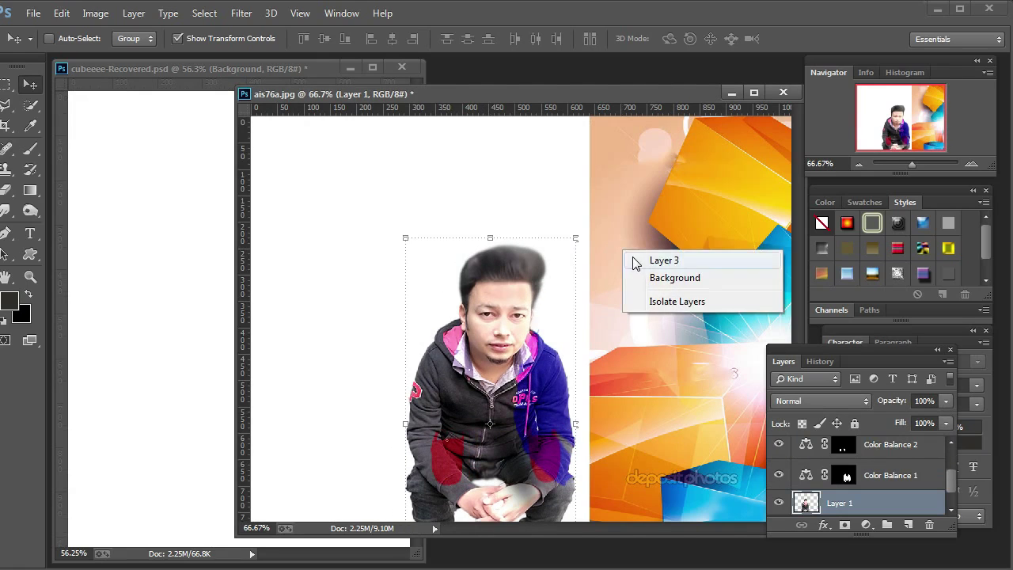
left_click(633, 261)
mouse_move(633, 268)
left_mouse_down()
mouse_move(163, 316)
mouse_move(139, 242)
mouse_move(109, 240)
left_mouse_up()
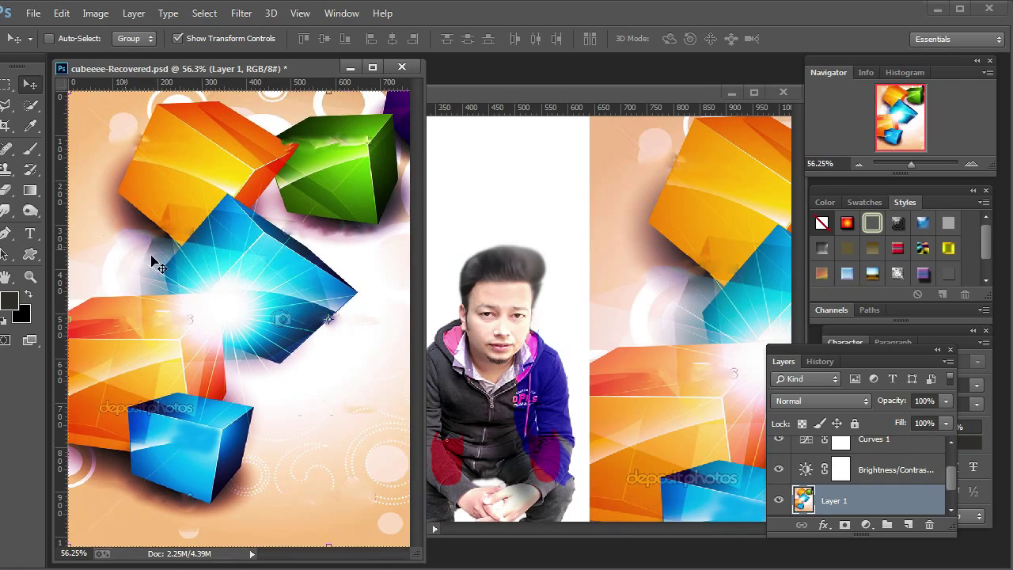
Drag the man (Layer 1) into the poster and seat him on the blue cube.
right_click(500, 301)
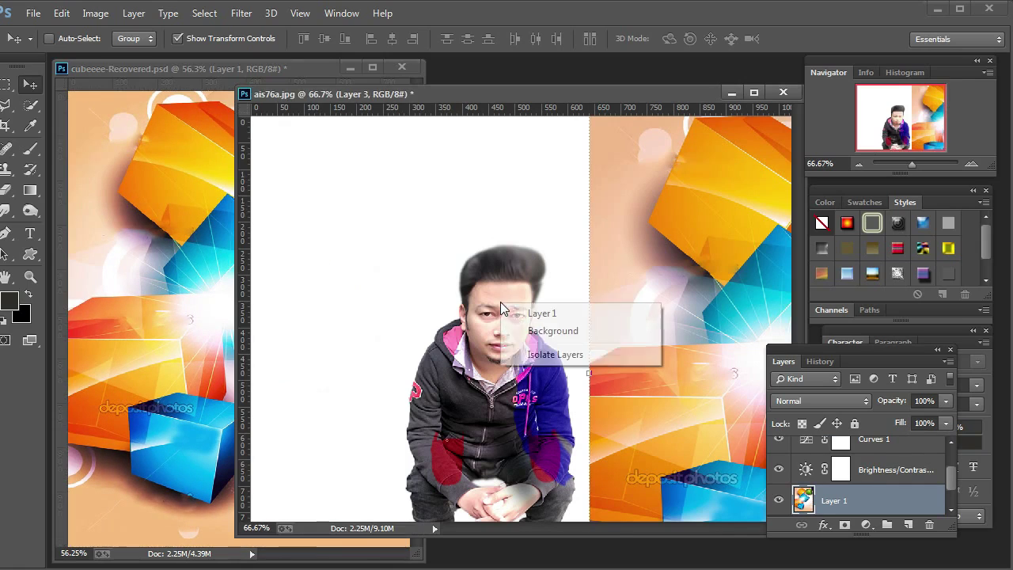
left_click(525, 314)
mouse_move(475, 317)
left_mouse_down()
mouse_move(204, 360)
mouse_move(212, 307)
mouse_move(222, 315)
left_mouse_up()
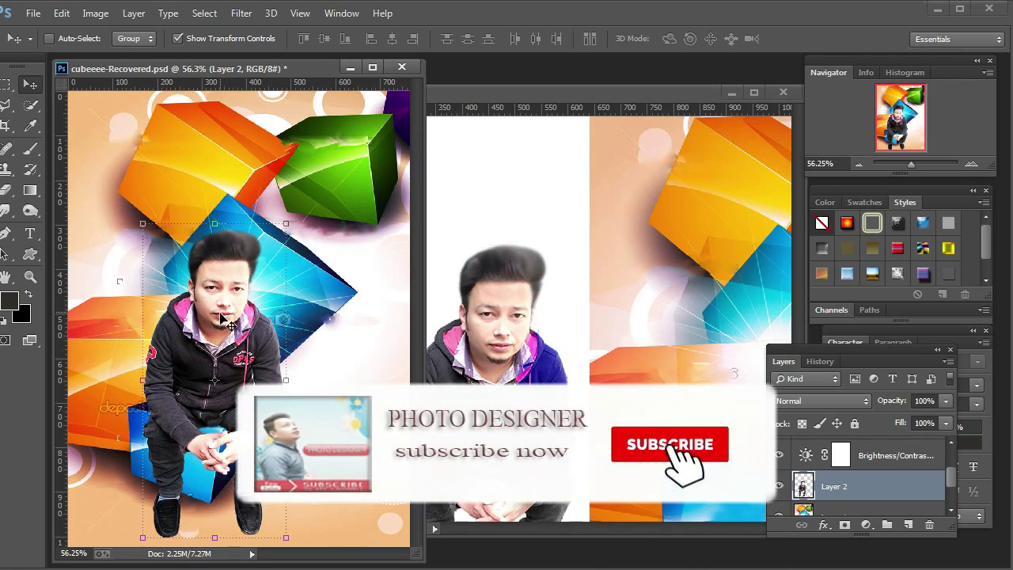
left_click_drag(220, 318, 226, 322)
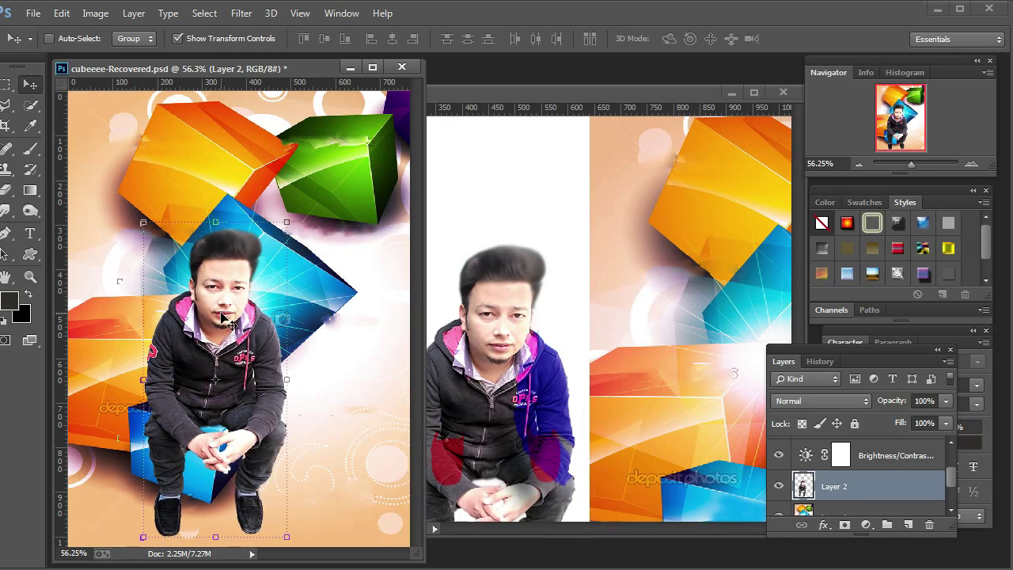
Copy the Color Balance 1 adjustment into the poster to turn his hoodie blue.
right_click(527, 383)
left_click(546, 390)
mouse_move(546, 394)
left_mouse_down()
mouse_move(222, 393)
mouse_move(182, 365)
left_mouse_up()
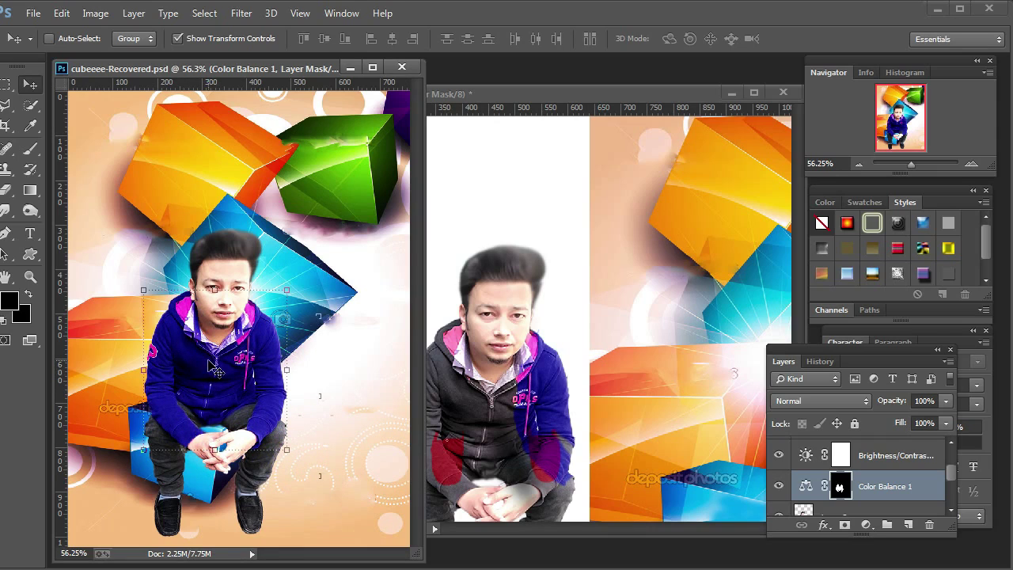
Bring Color Balance 2 from ais76a.jpg into the poster, then minimize the photo window.
mouse_move(446, 453)
left_mouse_down()
mouse_move(206, 465)
mouse_move(176, 518)
left_mouse_up()
right_click(448, 458)
left_click(452, 466)
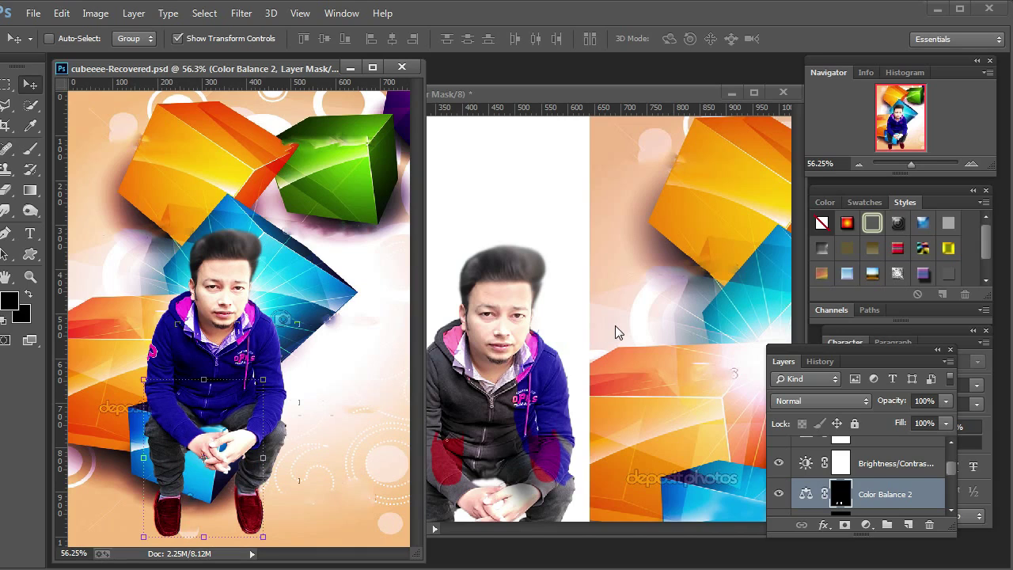
left_click(730, 93)
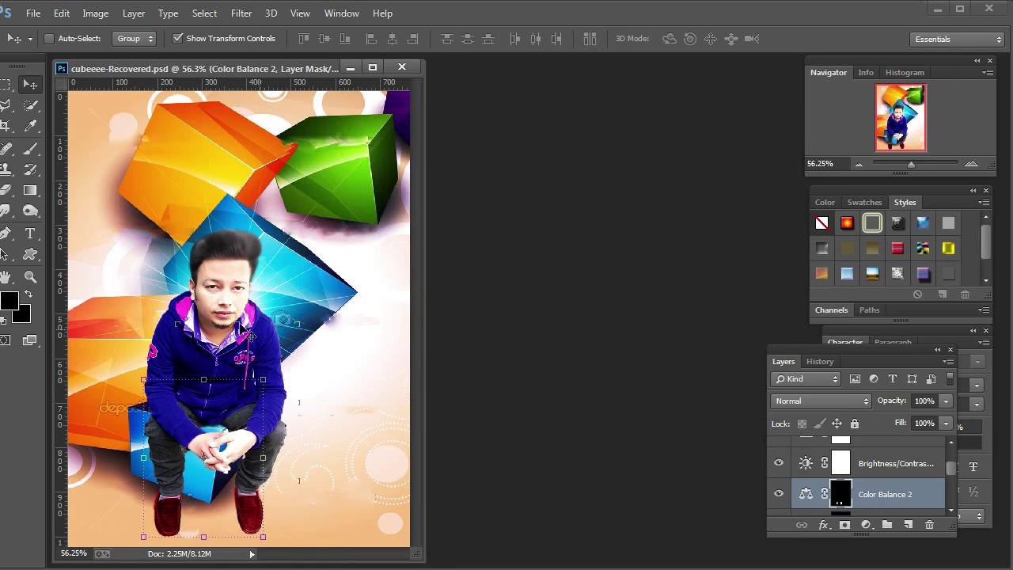
Centre the poster window and make the Gradient Fill 1 layer visible.
left_click_drag(156, 70, 405, 70)
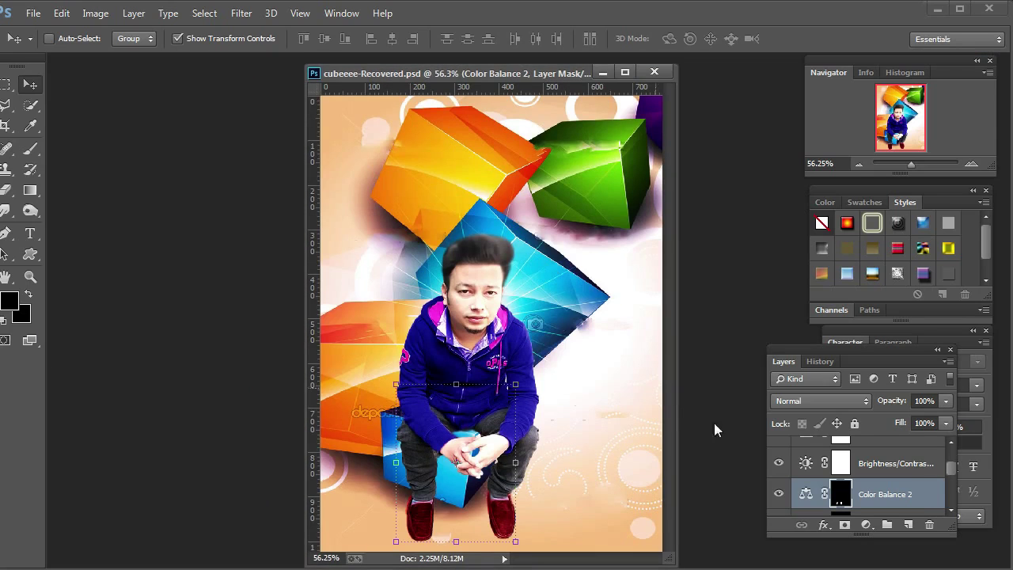
left_click_drag(952, 470, 949, 452)
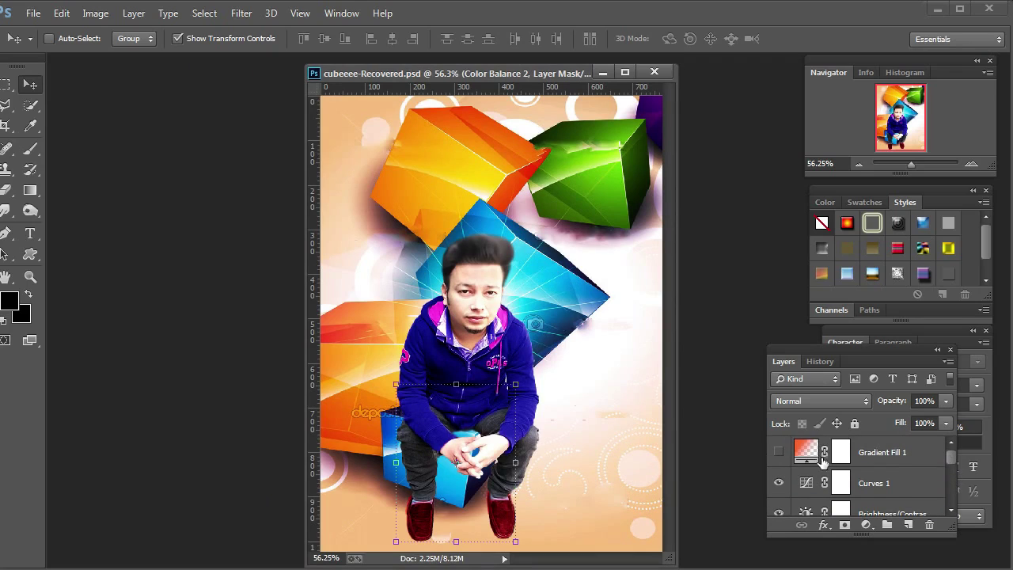
left_click(778, 453)
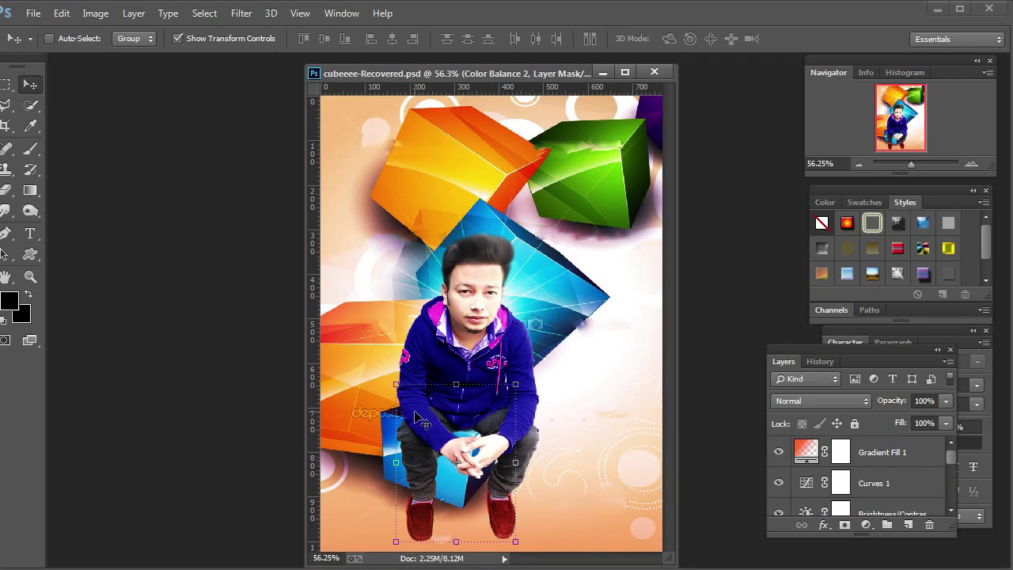
left_click(35, 277)
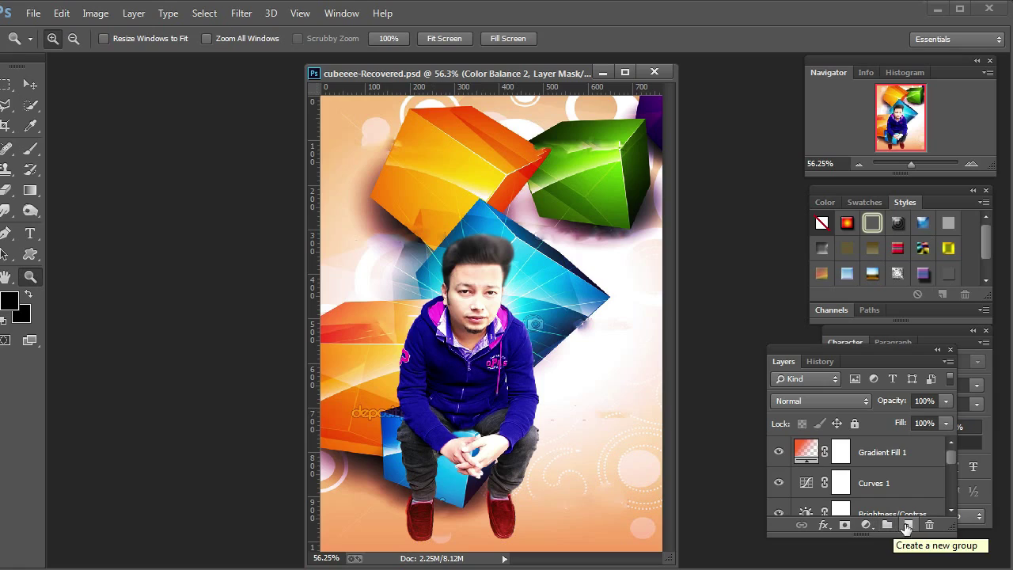
Add a new Layer 3 at the top of the stack with black as foreground colour.
left_click(907, 526)
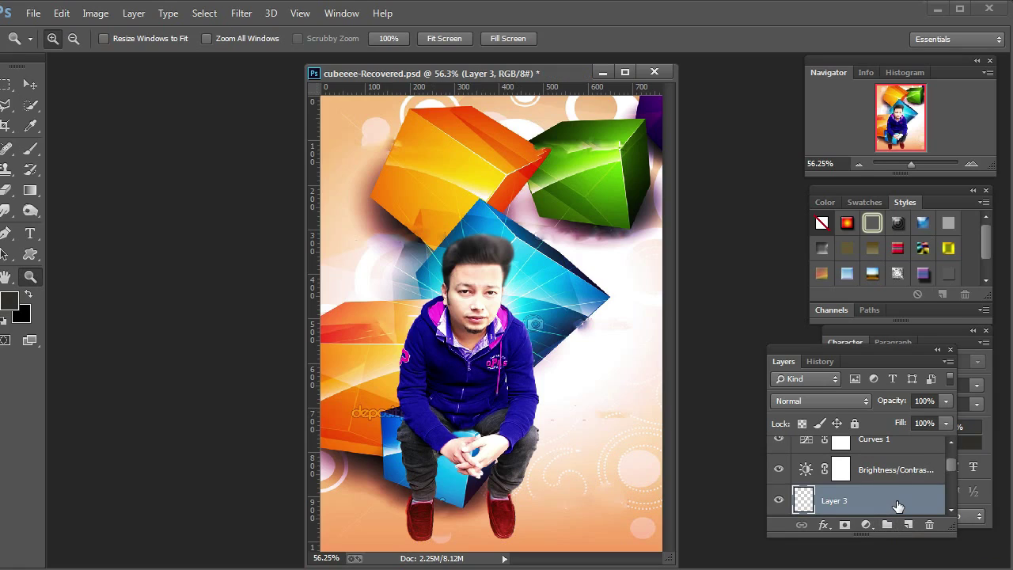
mouse_move(898, 505)
left_mouse_down()
mouse_move(883, 424)
mouse_move(873, 437)
left_mouse_up()
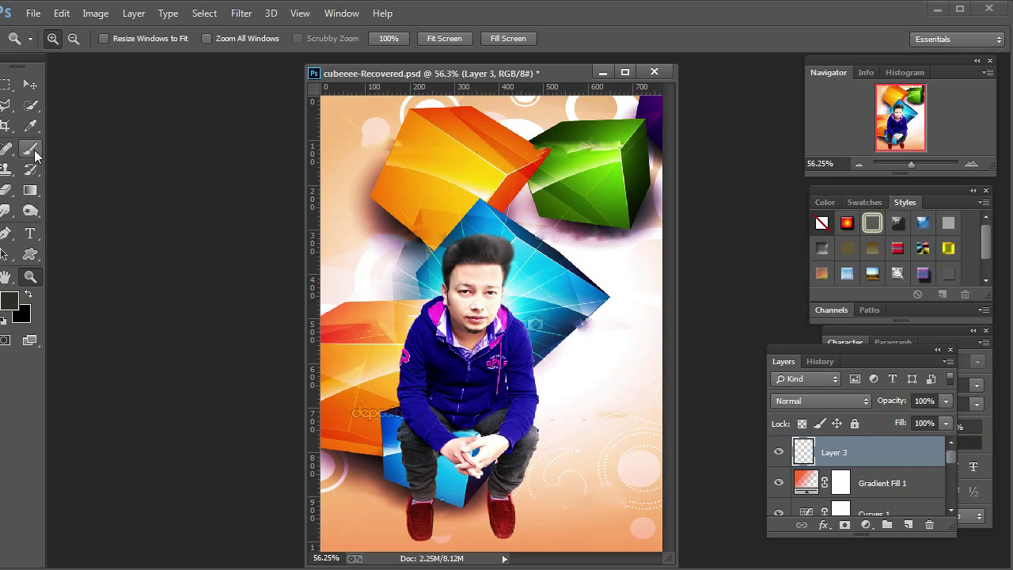
left_click(27, 294)
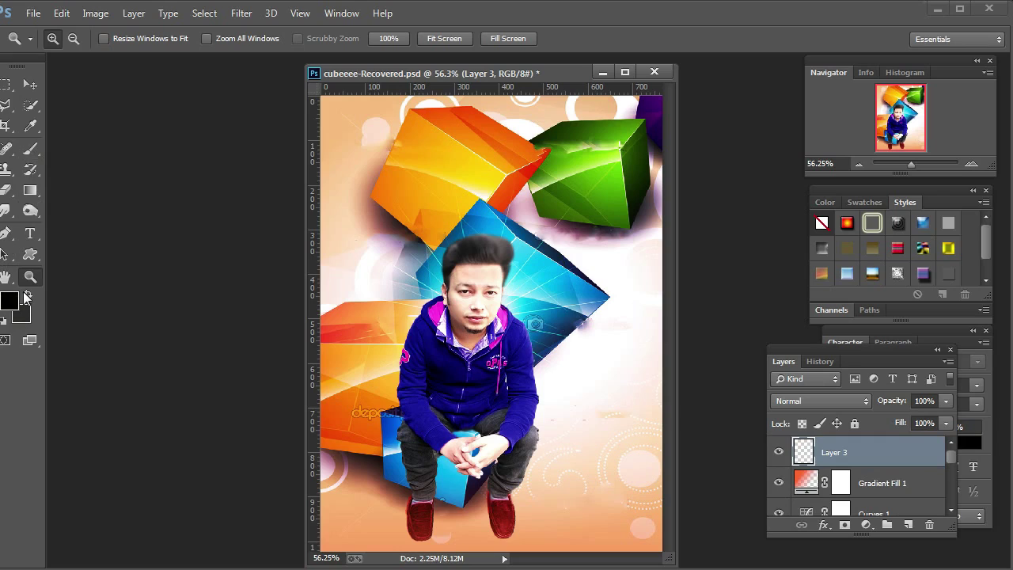
Paint a soft black shadow below the green cube with a 142 px brush.
left_click(30, 152)
right_click(557, 259)
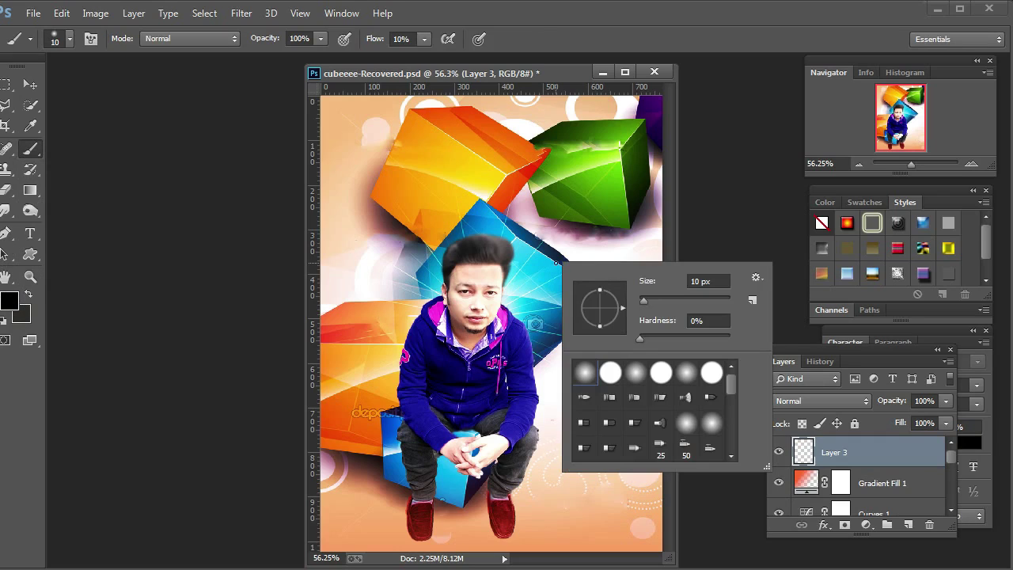
left_click(677, 298)
left_click(685, 298)
left_click_drag(690, 301, 694, 301)
key("Return")
left_click_drag(575, 250, 535, 251)
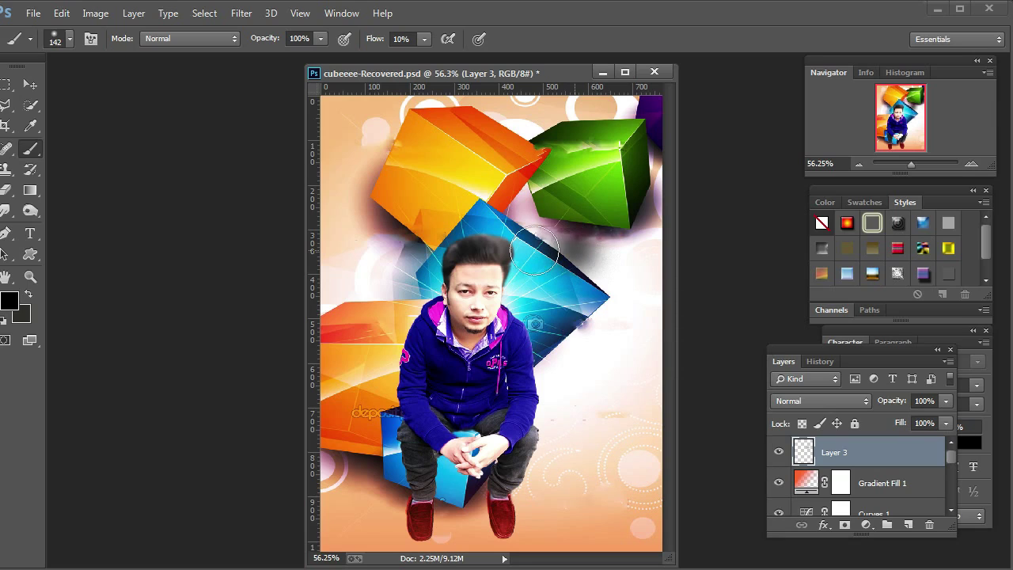
Move the black blob down to the shoes and rotate it to about -41°.
left_click(30, 84)
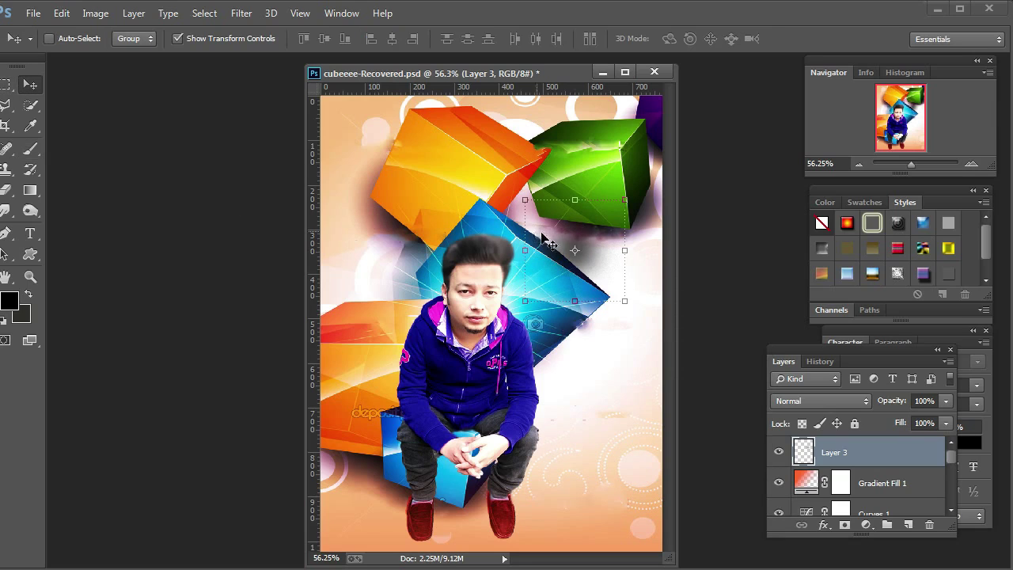
left_click_drag(544, 240, 535, 451)
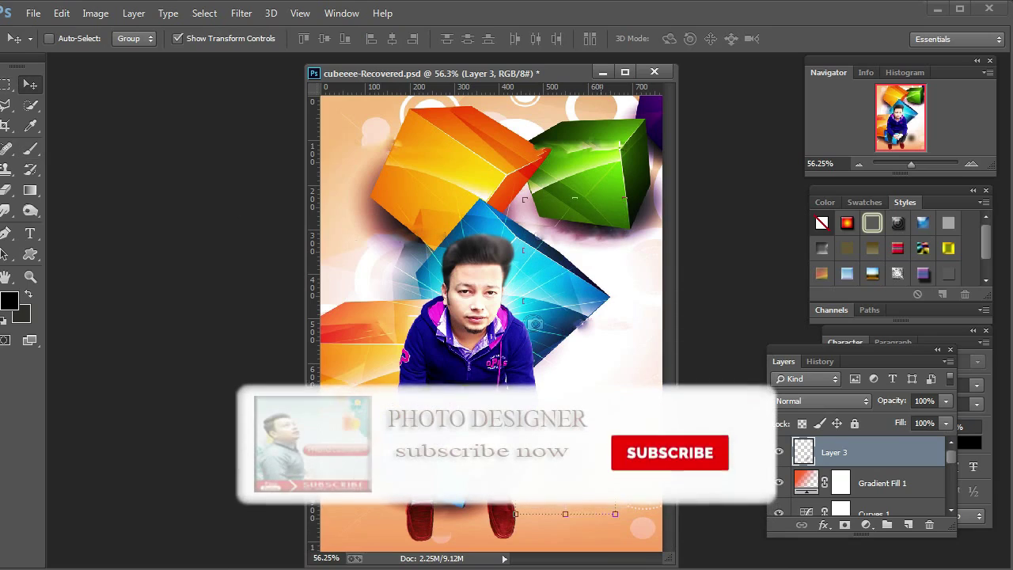
key("ctrl+t")
left_click_drag(673, 436, 595, 368)
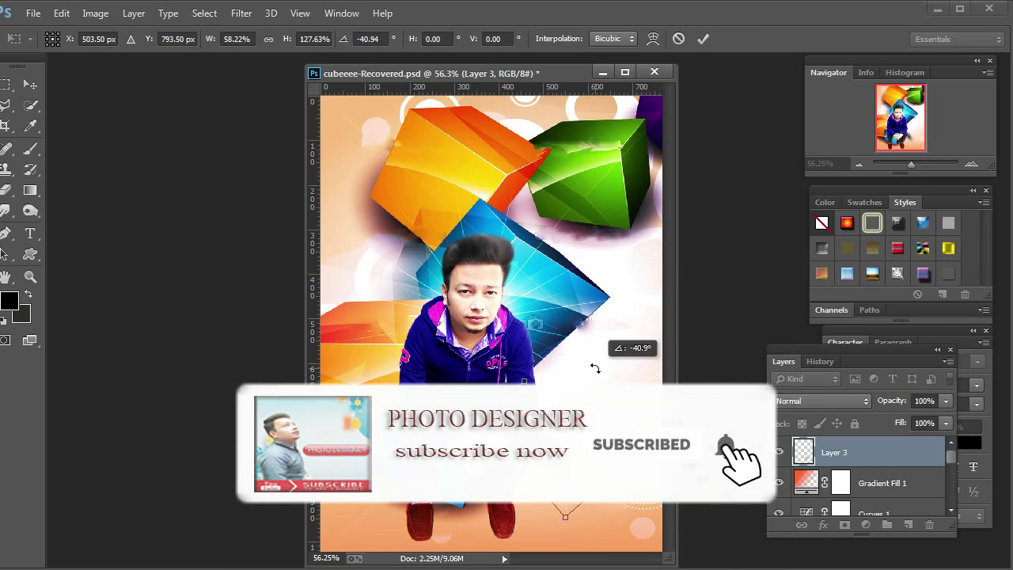
mouse_move(561, 457)
left_mouse_down()
mouse_move(512, 519)
mouse_move(527, 515)
left_mouse_up()
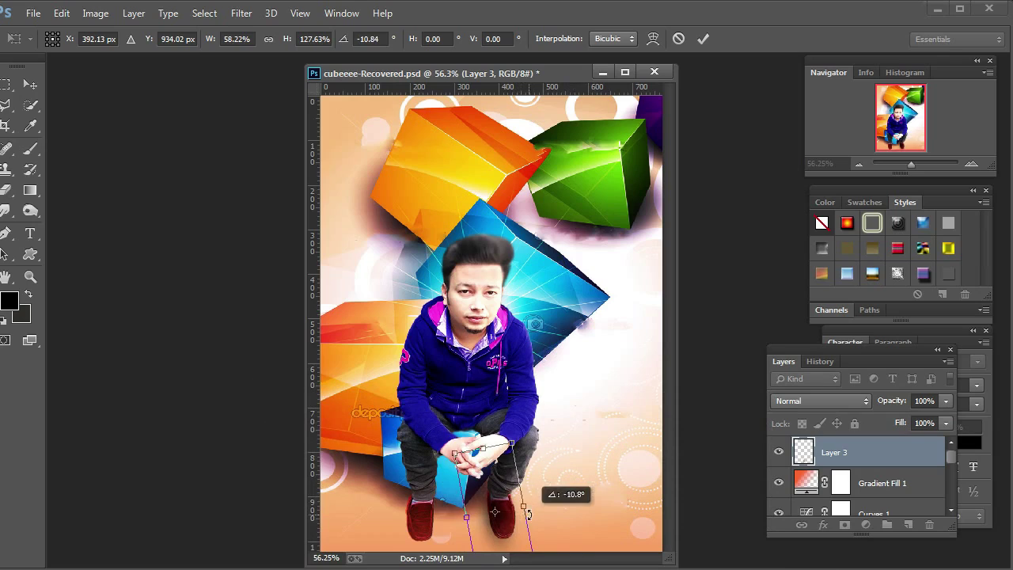
key("Return")
Place Layer 3 below the man's layer and tilt the shadow to about -16°.
mouse_move(854, 462)
left_mouse_down()
mouse_move(828, 520)
mouse_move(826, 483)
left_mouse_up()
left_click_drag(511, 495, 504, 496)
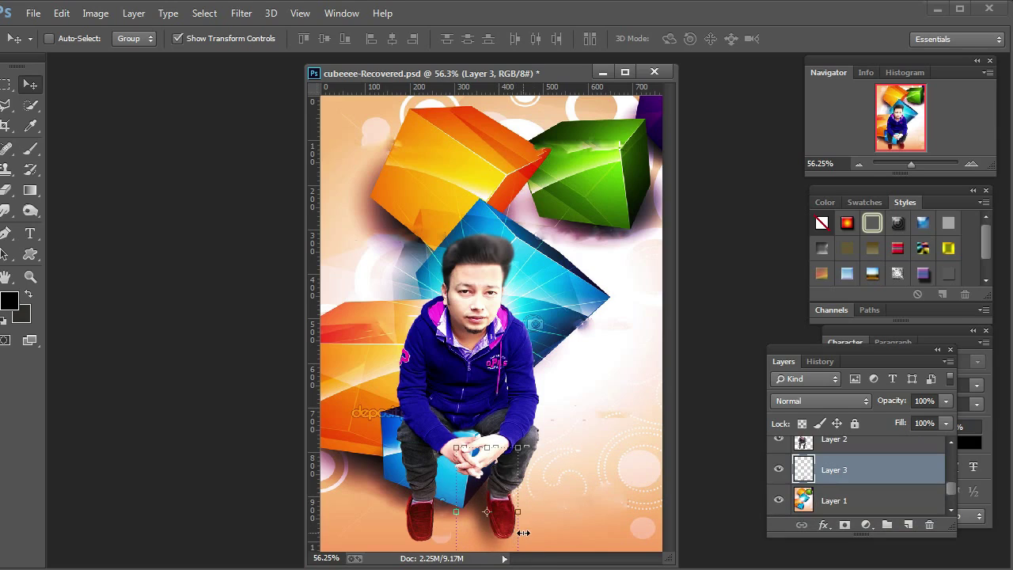
left_click_drag(532, 527, 542, 512)
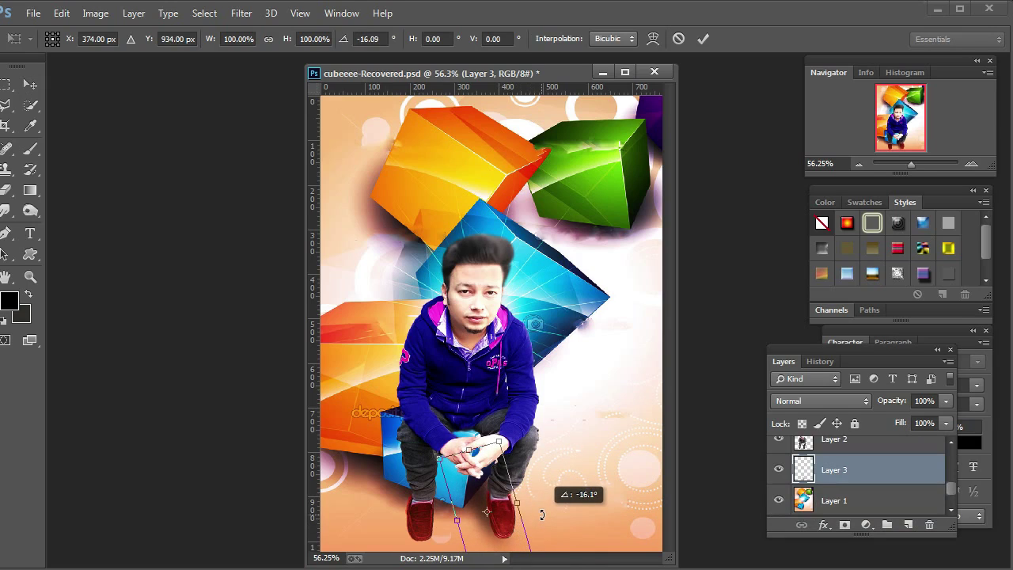
key("Return")
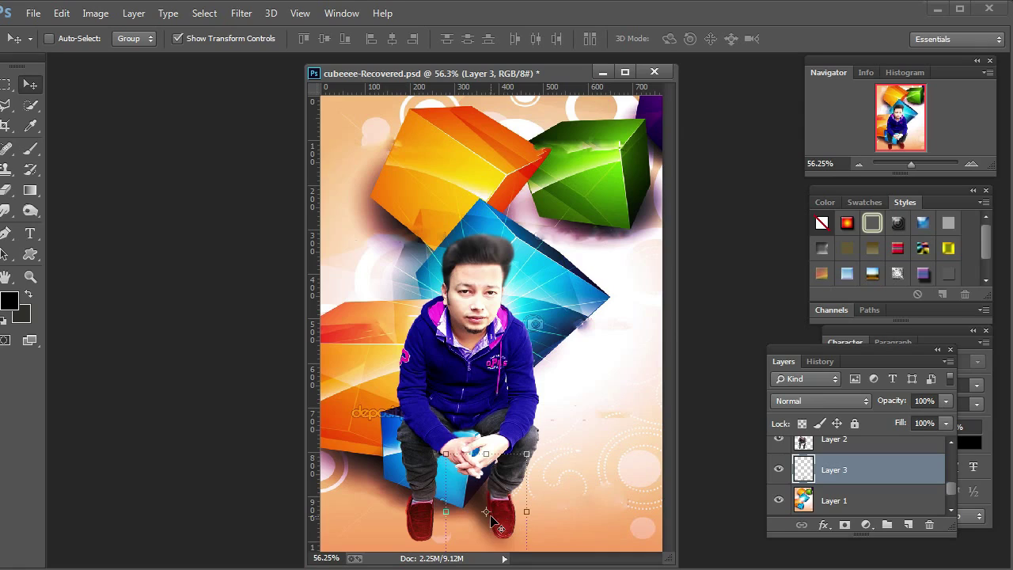
Alt-drag a copy of the shadow to the left and rotate it about 34°.
left_click_drag(498, 521, 457, 518)
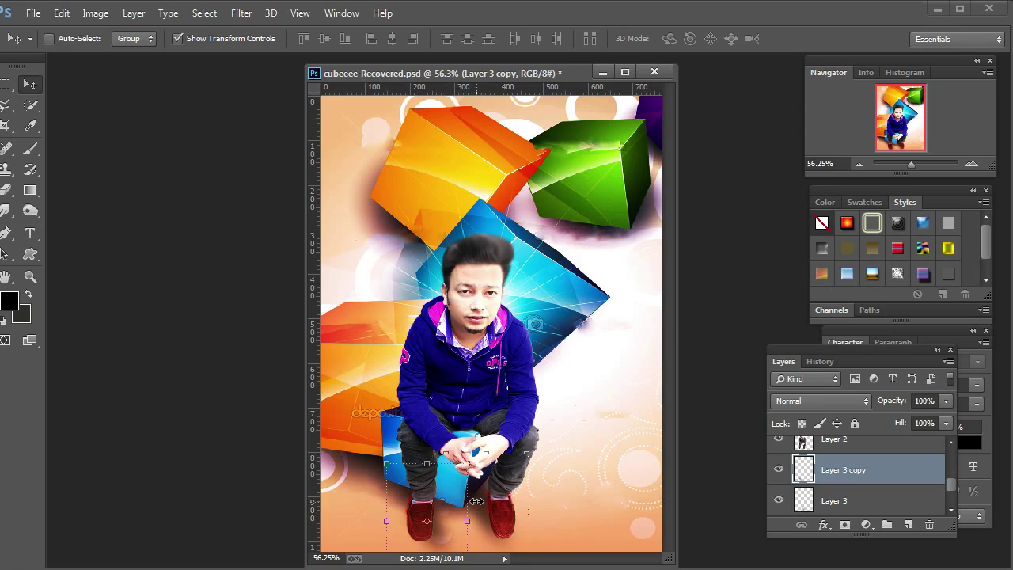
mouse_move(483, 480)
left_mouse_down()
mouse_move(486, 518)
mouse_move(447, 519)
left_mouse_up()
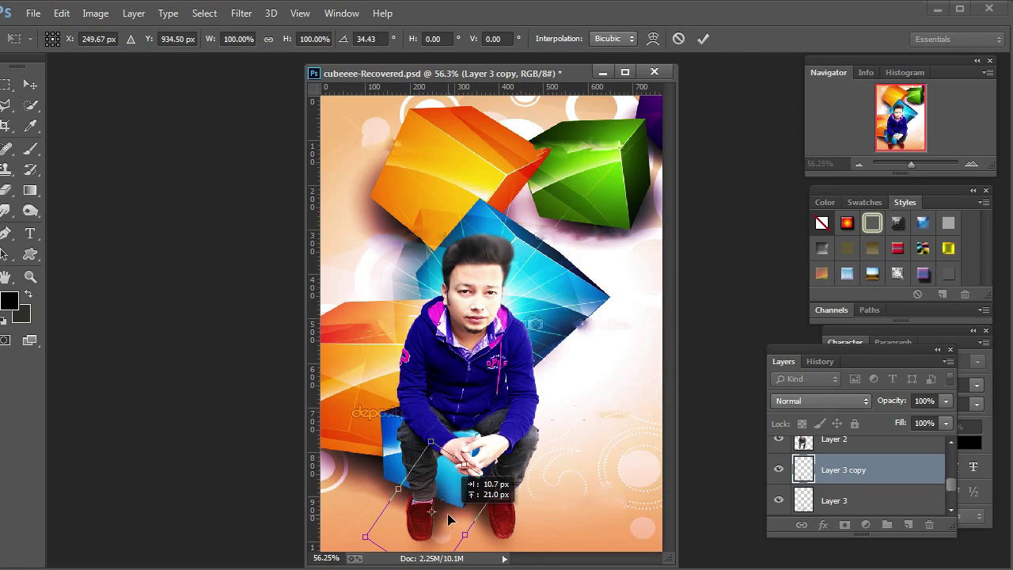
left_click_drag(519, 535, 486, 540)
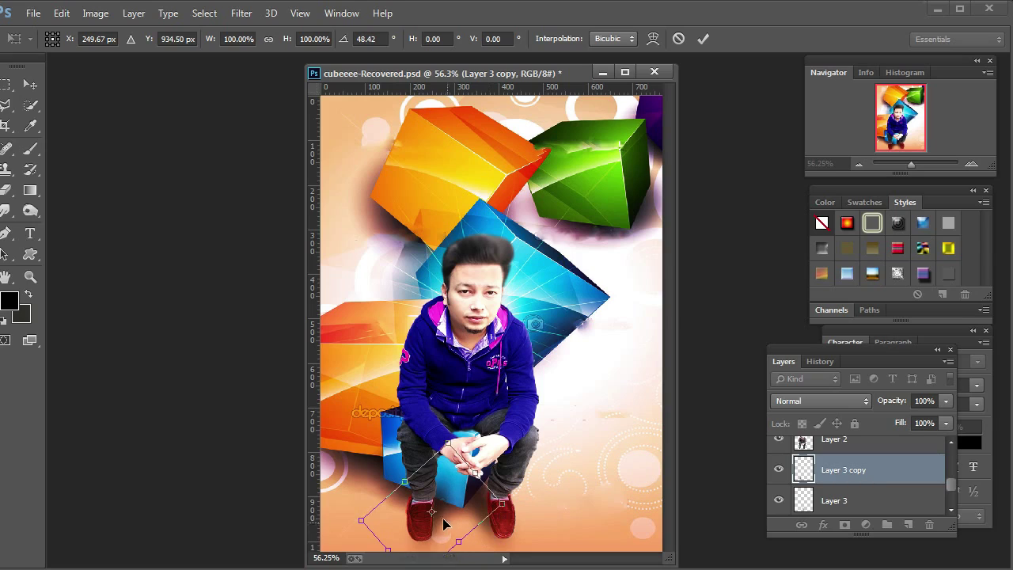
key("Return")
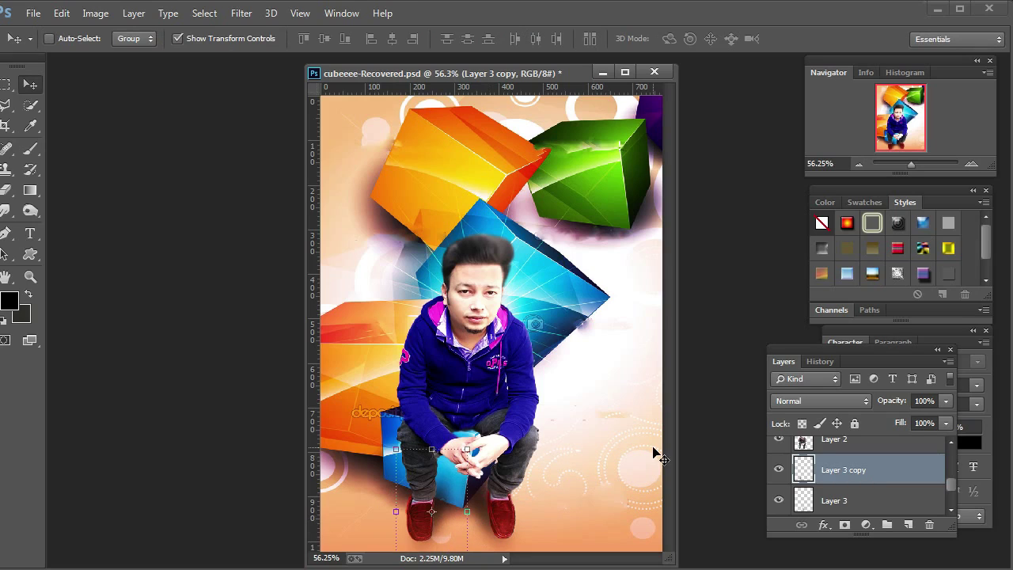
At 100% zoom, widen the Color Balance 2 shoe tint with a free transform.
left_click(30, 279)
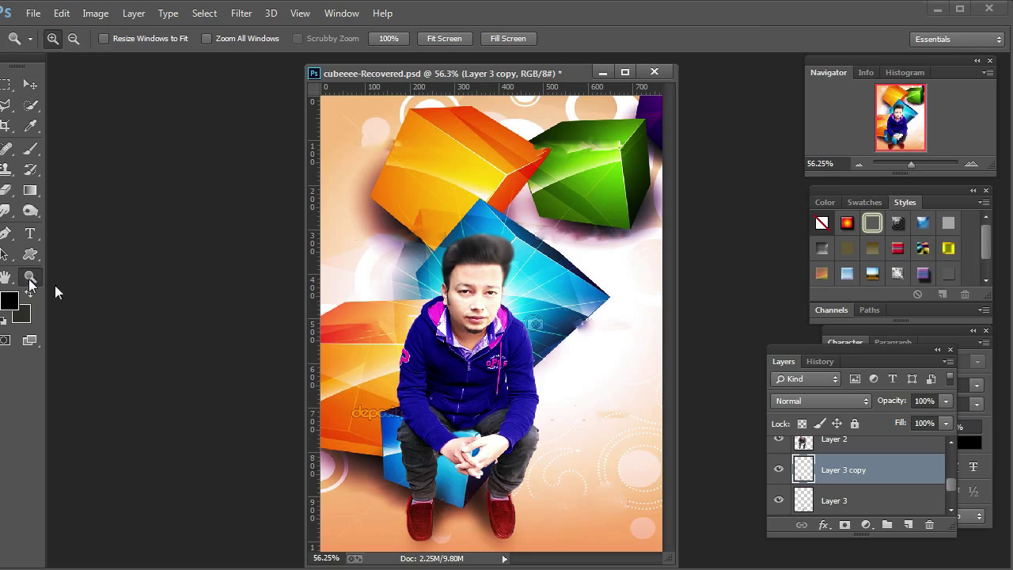
right_click(424, 400)
left_click(453, 428)
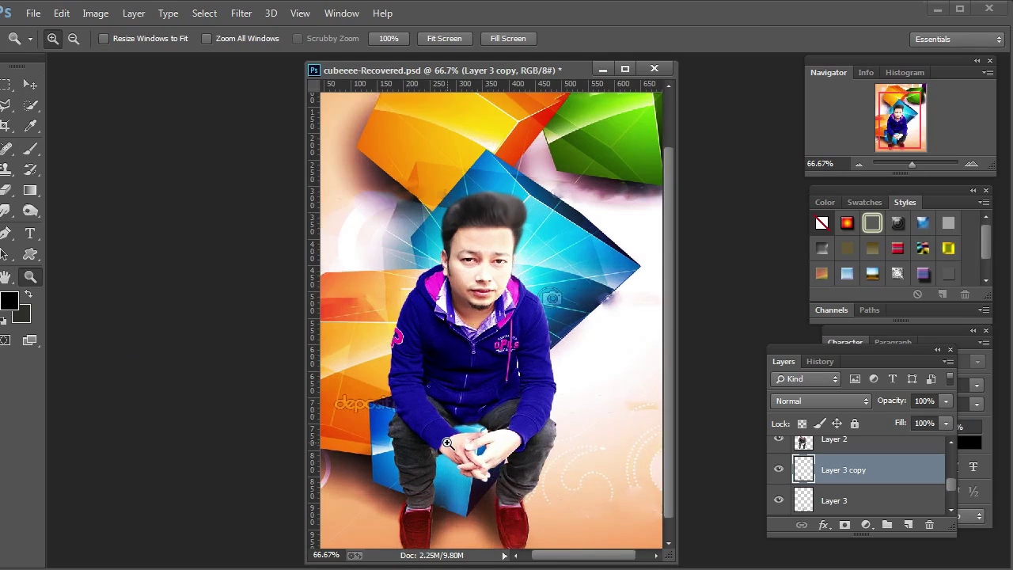
scroll(667, 481, "down", 3)
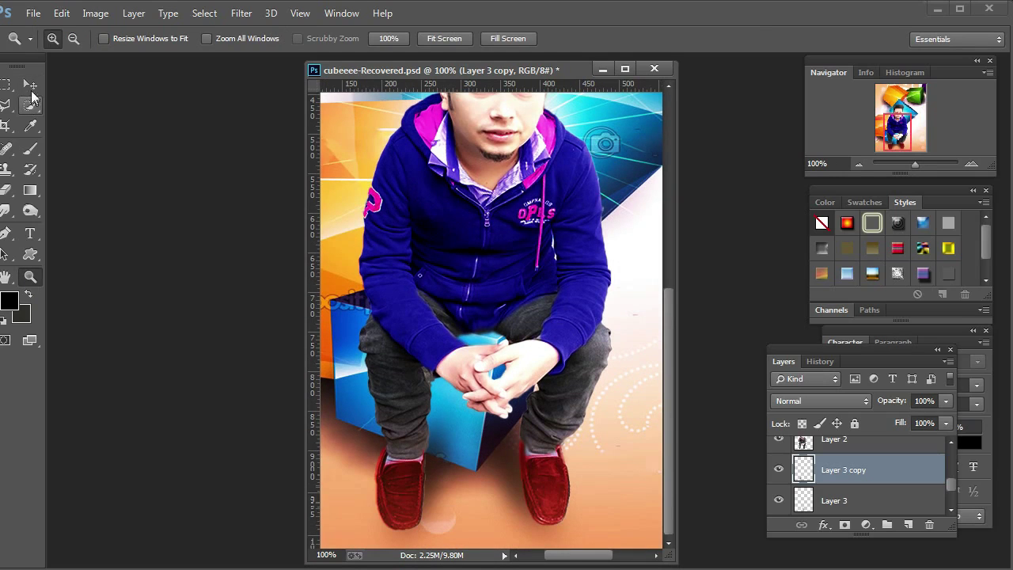
left_click(30, 84)
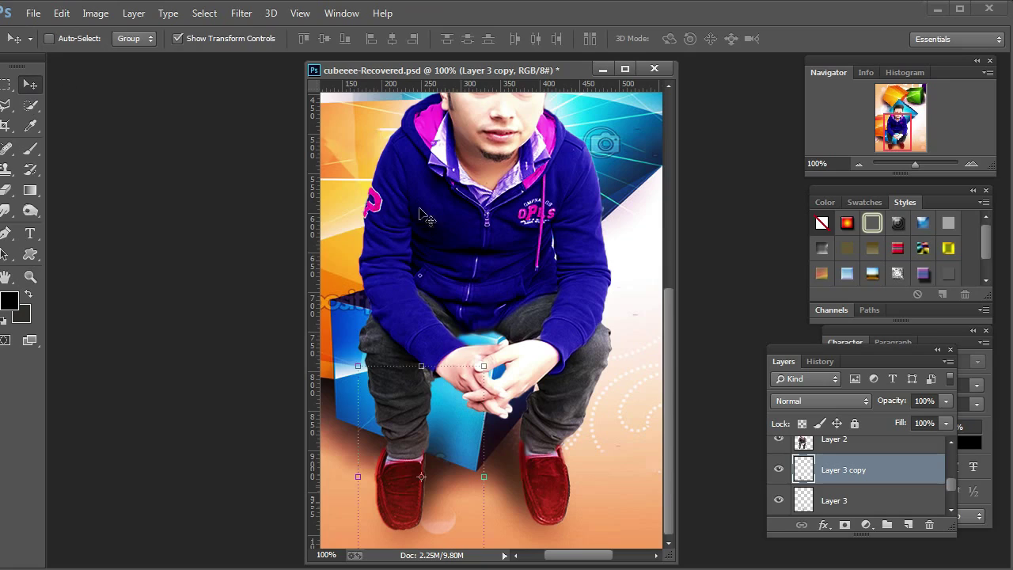
right_click(396, 484)
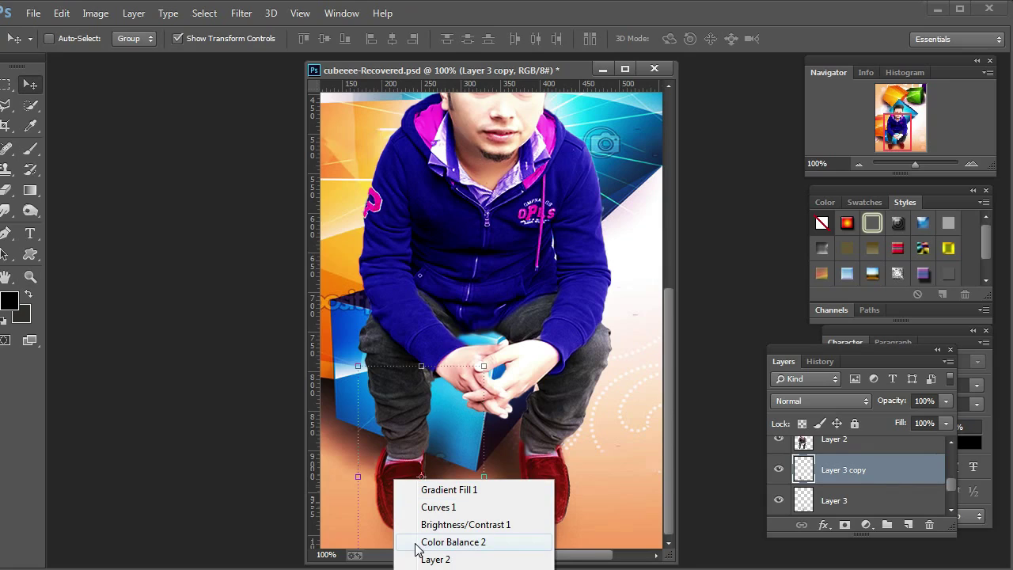
left_click(452, 542)
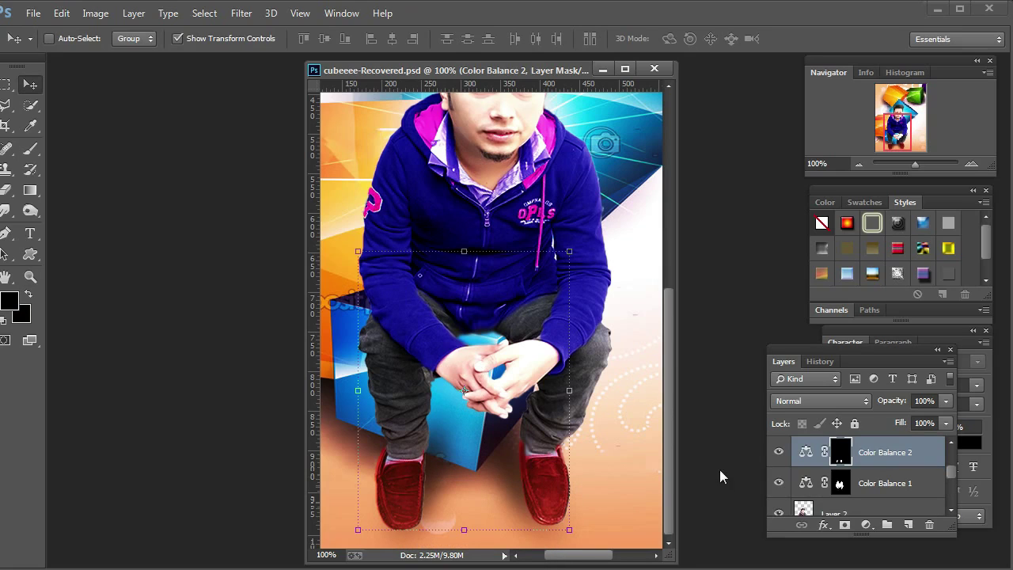
left_click(776, 452)
left_click_drag(356, 472, 356, 472)
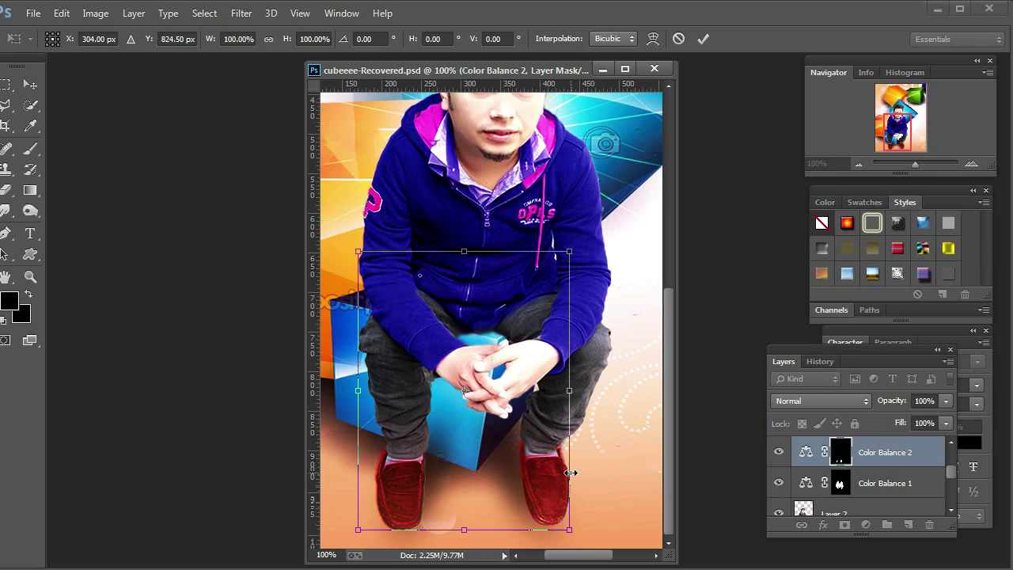
key("Return")
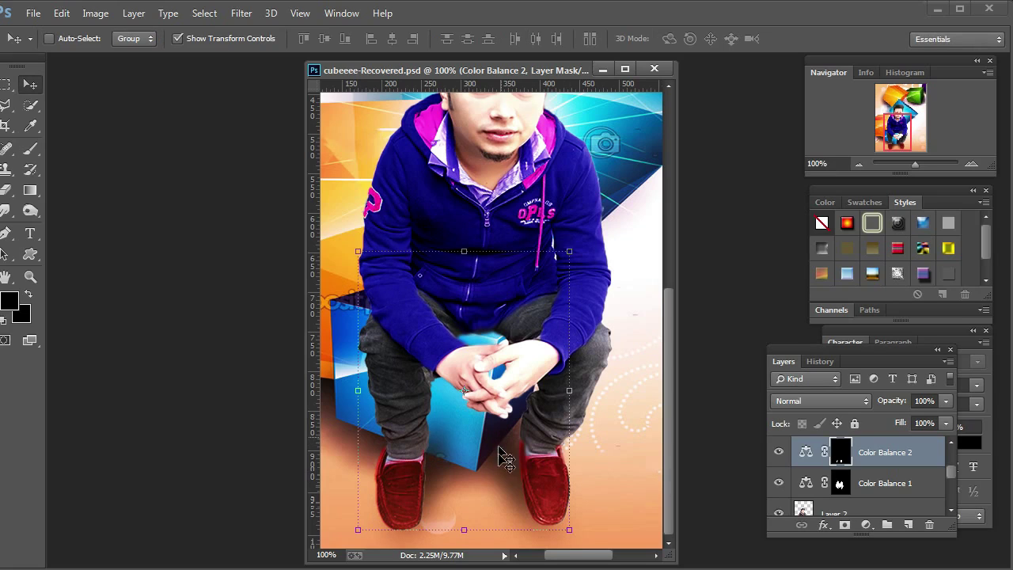
Fit the poster on screen and duplicate Layer 3 copy, rotated about 85°, near the feet.
left_click(31, 276)
right_click(543, 334)
left_click(553, 343)
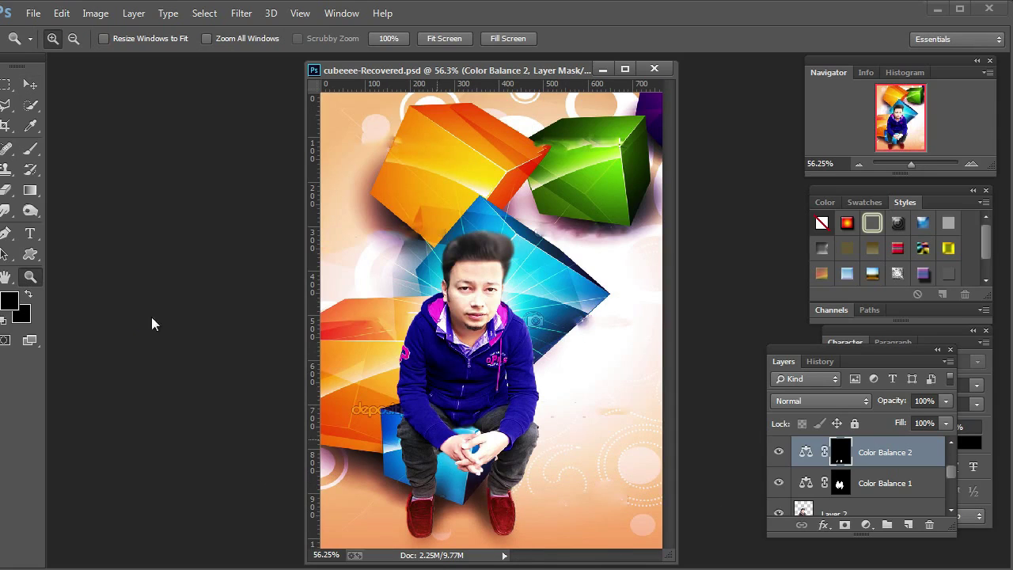
left_click(30, 84)
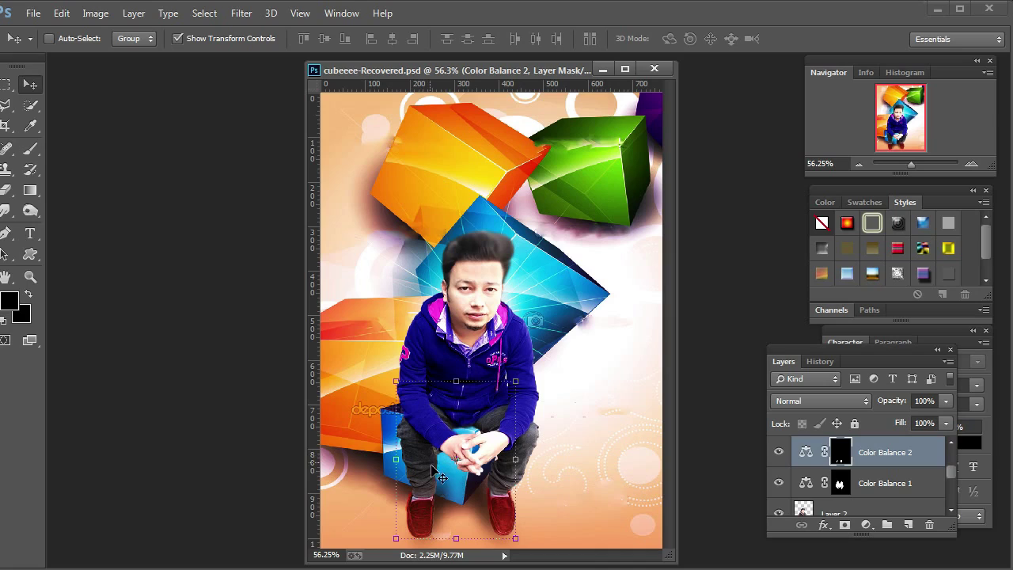
right_click(440, 513)
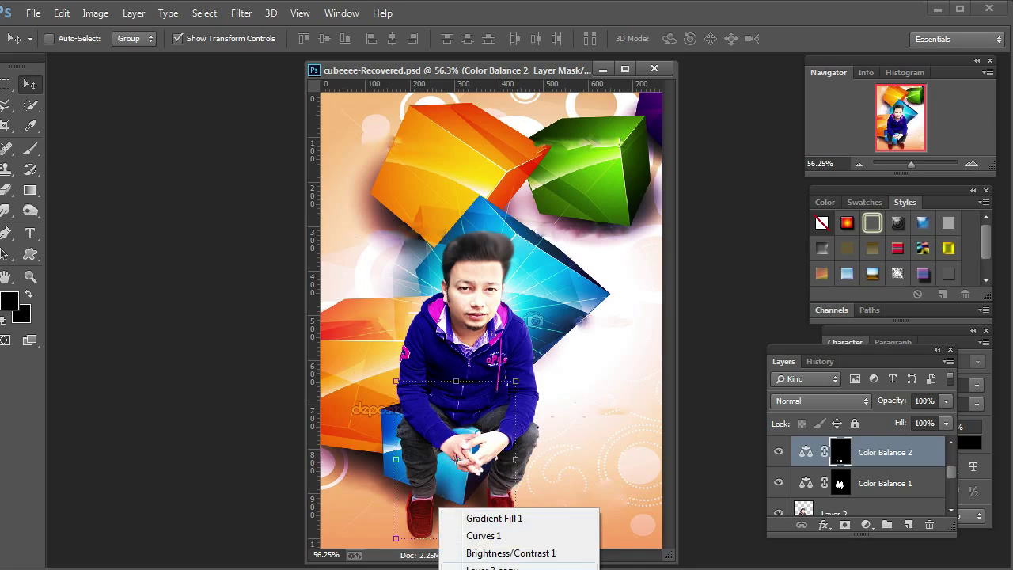
left_click(491, 567)
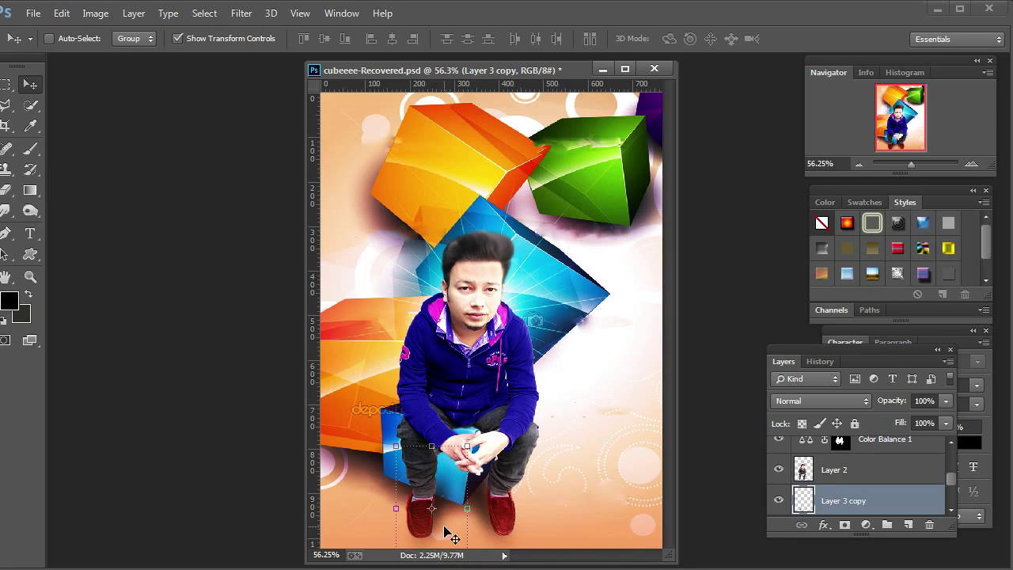
left_click_drag(443, 519, 443, 445)
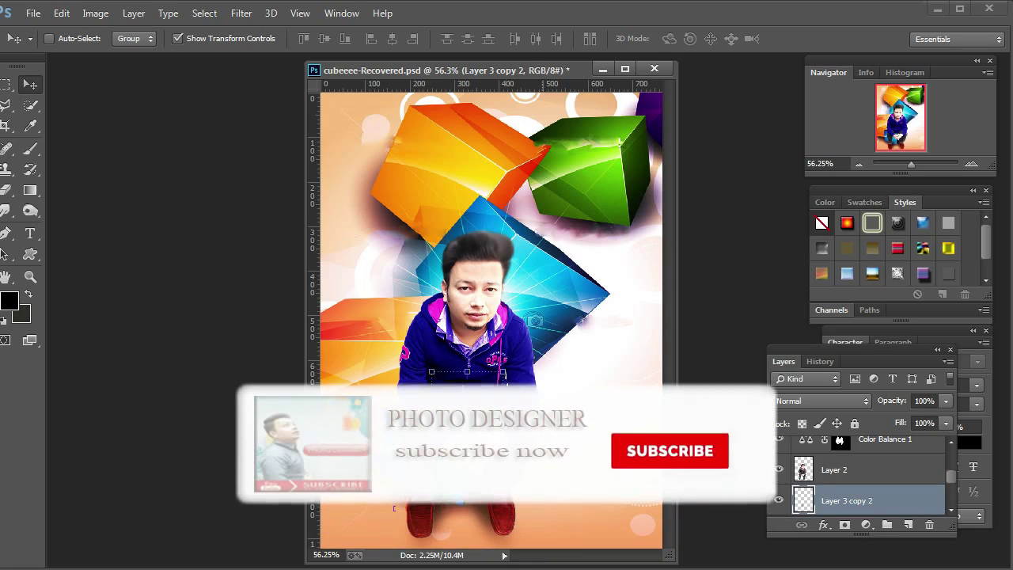
left_click_drag(443, 514, 546, 506)
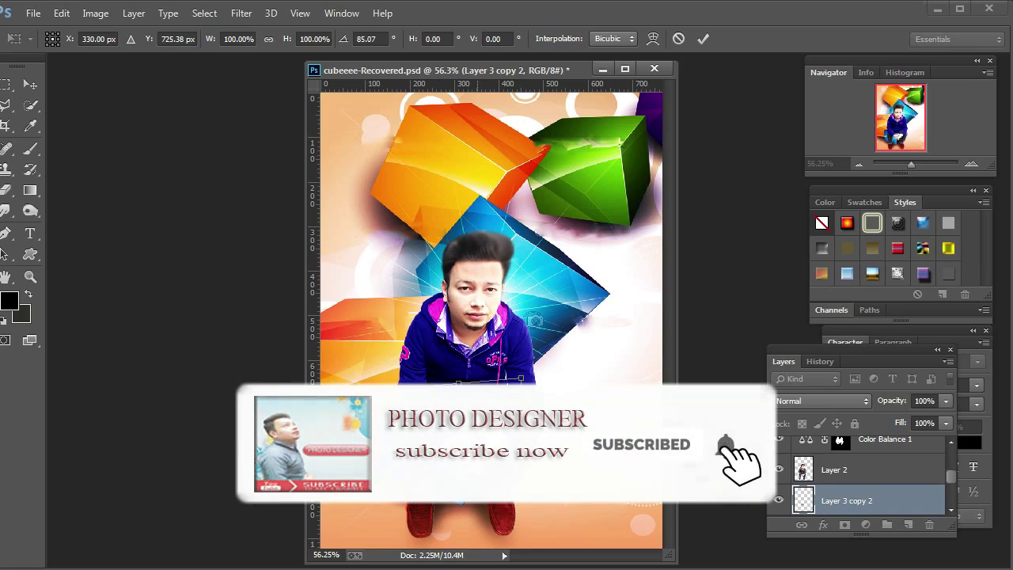
key("Return")
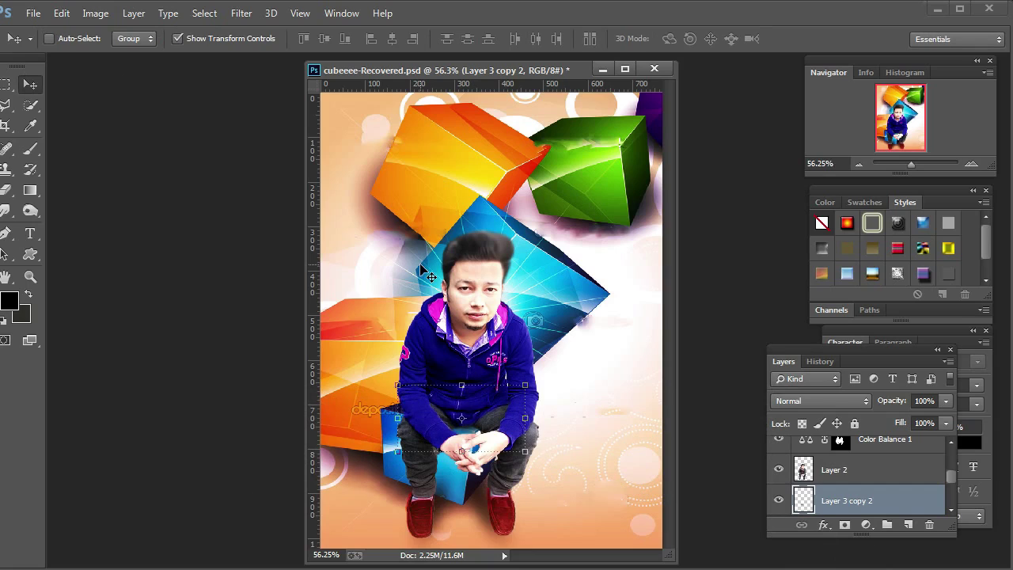
Zoom and scroll around the canvas to inspect the new shadows.
left_click(31, 277)
right_click(446, 276)
left_click(459, 285)
scroll(823, 484, "up", 1)
scroll(823, 484, "up", 1)
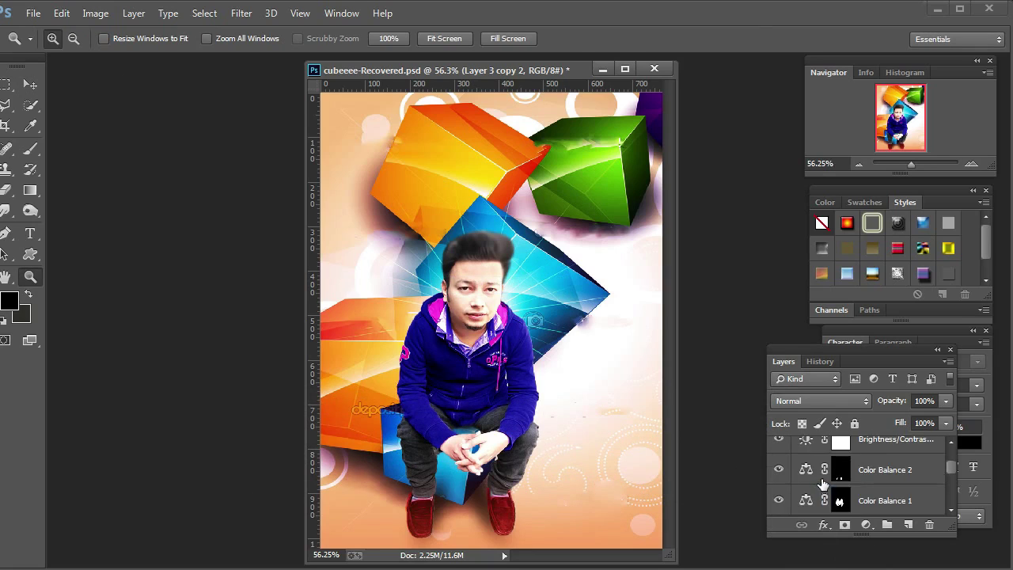
scroll(823, 484, "up", 2)
scroll(820, 472, "down", 1)
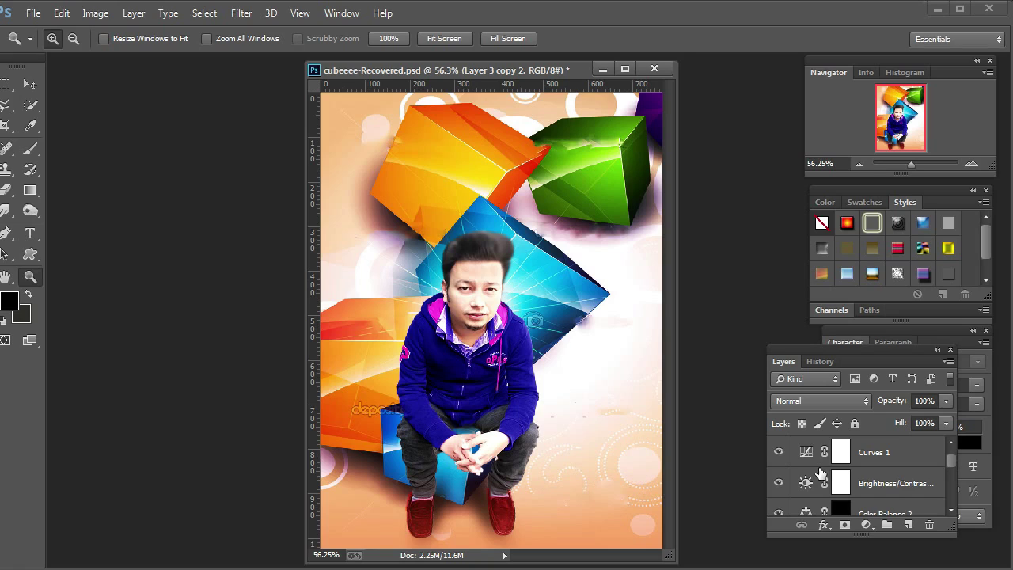
scroll(820, 472, "down", 1)
scroll(819, 471, "up", 1)
scroll(820, 471, "up", 1)
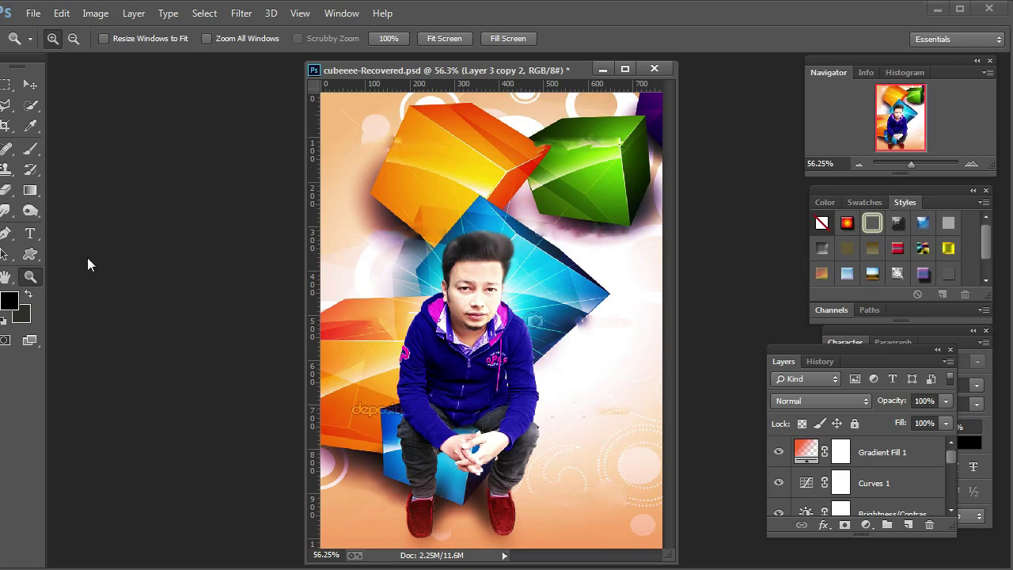
Zoom to 200% on the man's feet and select the Color Balance 2 layer.
left_click(425, 417)
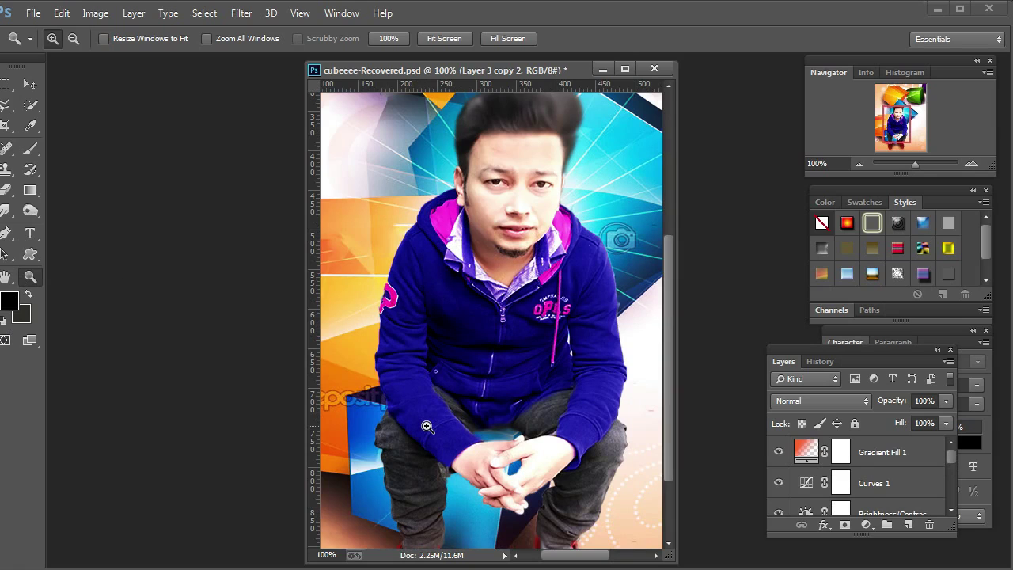
left_click(426, 426)
left_click_drag(667, 354, 673, 436)
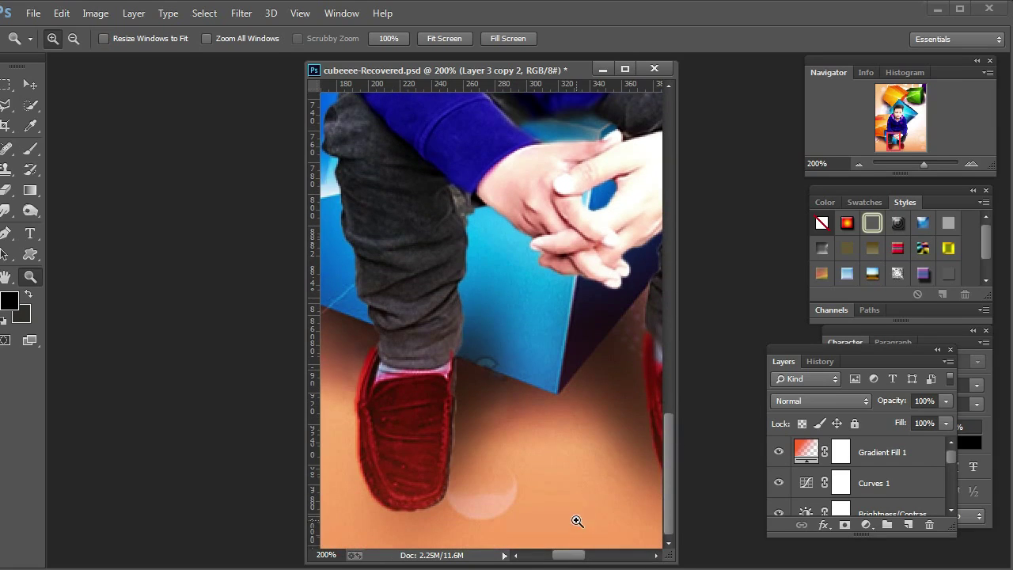
left_click_drag(566, 558, 574, 559)
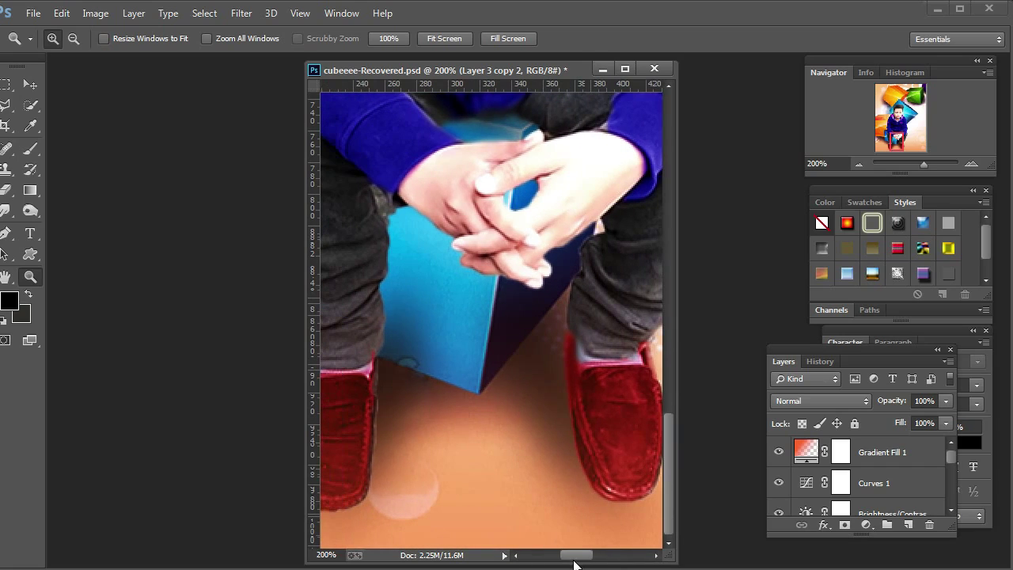
left_click(34, 83)
right_click(605, 387)
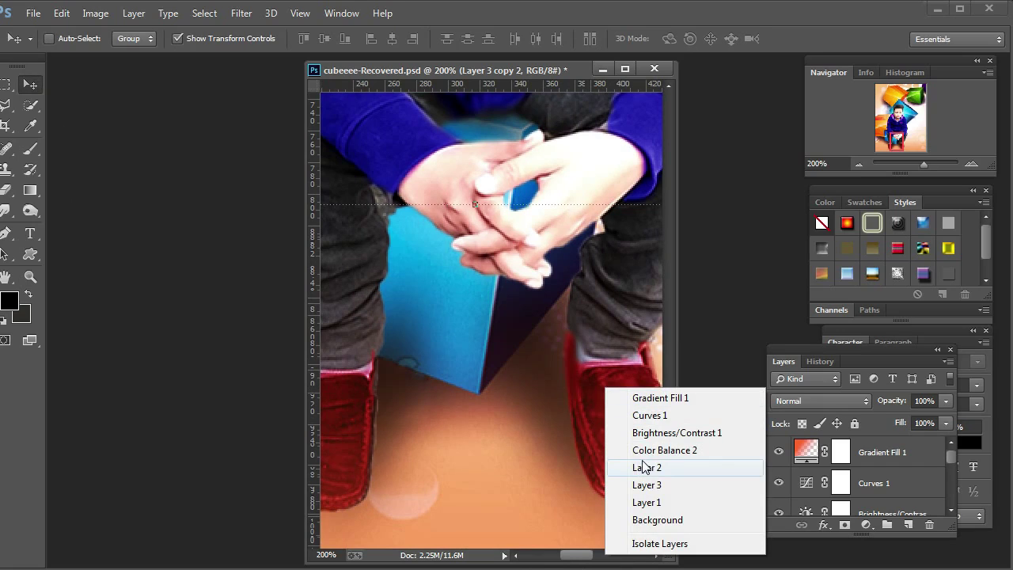
left_click(647, 450)
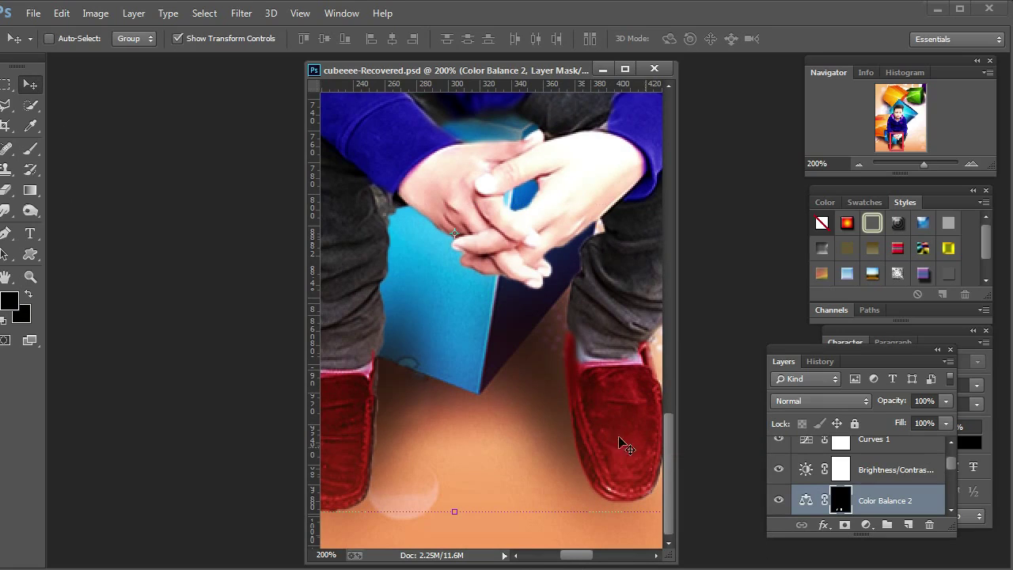
Smudge the red tint's edges at 38% strength into socks and toes, then fit on screen.
left_click(7, 212)
mouse_move(338, 340)
left_mouse_down()
mouse_move(336, 364)
mouse_move(350, 355)
left_mouse_up()
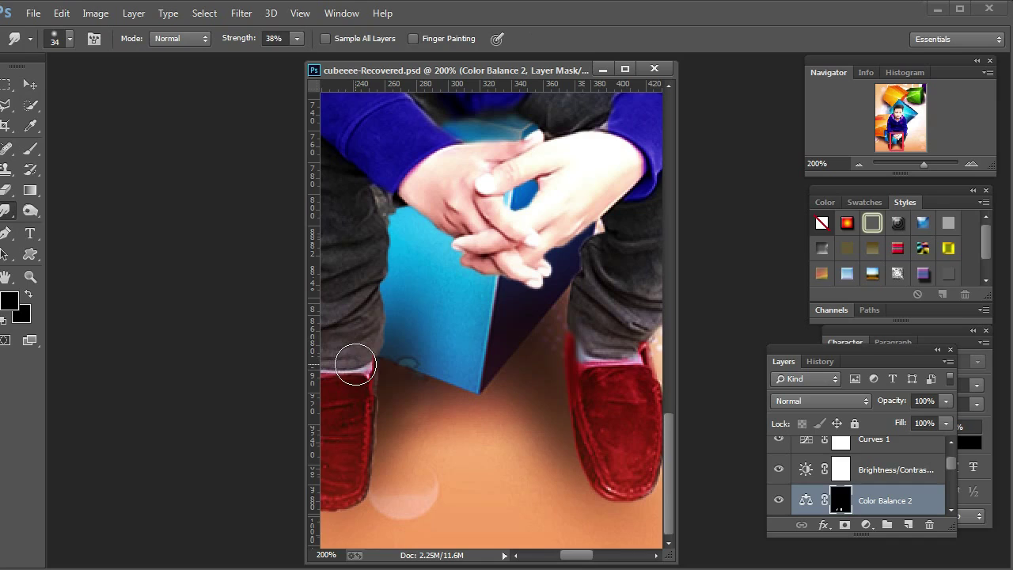
left_click_drag(588, 558, 573, 559)
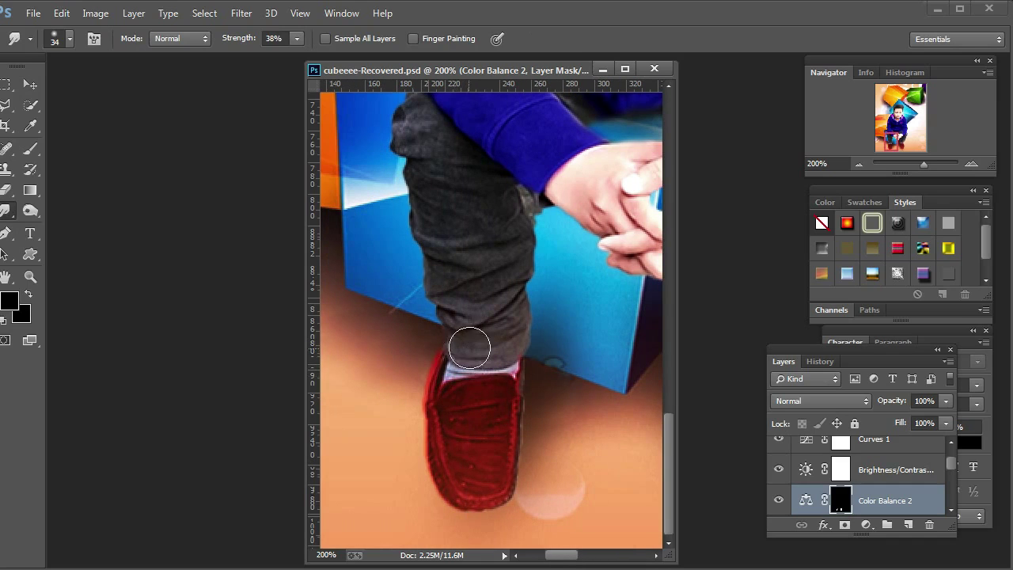
mouse_move(467, 351)
left_mouse_down()
mouse_move(446, 368)
mouse_move(507, 328)
left_mouse_up()
mouse_move(418, 367)
left_mouse_down()
mouse_move(397, 473)
mouse_move(409, 499)
mouse_move(430, 499)
mouse_move(400, 406)
mouse_move(413, 380)
left_mouse_up()
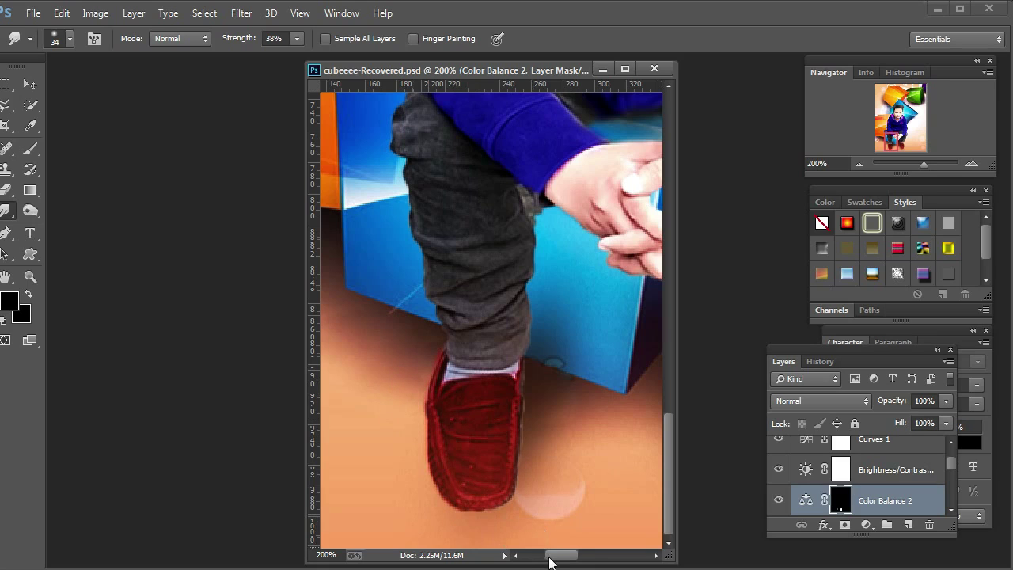
left_click_drag(558, 555, 587, 554)
mouse_move(493, 332)
left_mouse_down()
mouse_move(509, 350)
mouse_move(463, 344)
mouse_move(475, 334)
mouse_move(478, 355)
mouse_move(497, 334)
mouse_move(518, 337)
mouse_move(500, 374)
left_mouse_up()
mouse_move(535, 430)
left_mouse_down()
mouse_move(520, 466)
mouse_move(527, 472)
mouse_move(509, 489)
mouse_move(523, 479)
left_mouse_up()
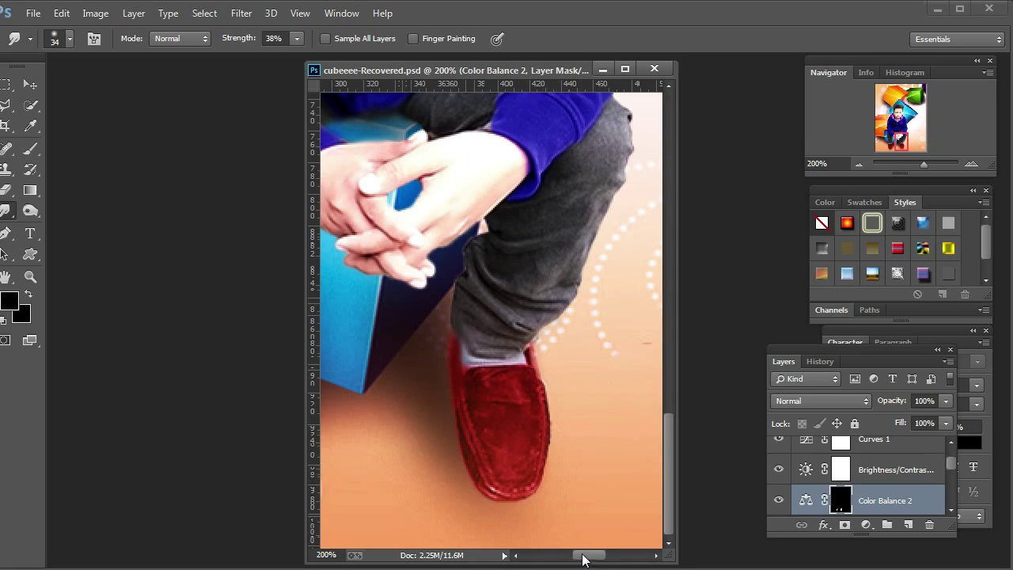
left_click_drag(582, 560, 554, 564)
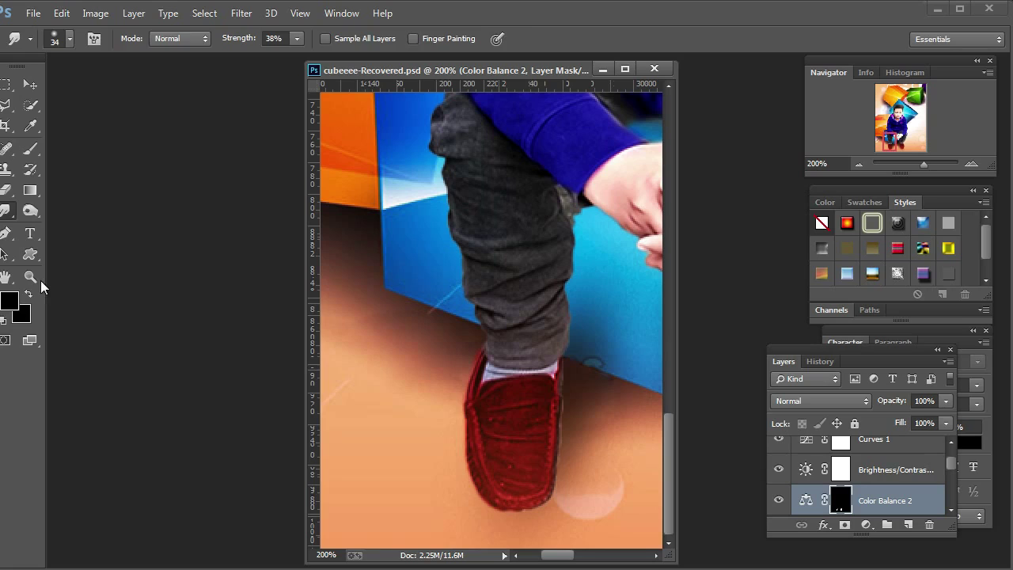
left_click(32, 277)
right_click(452, 307)
left_click(467, 318)
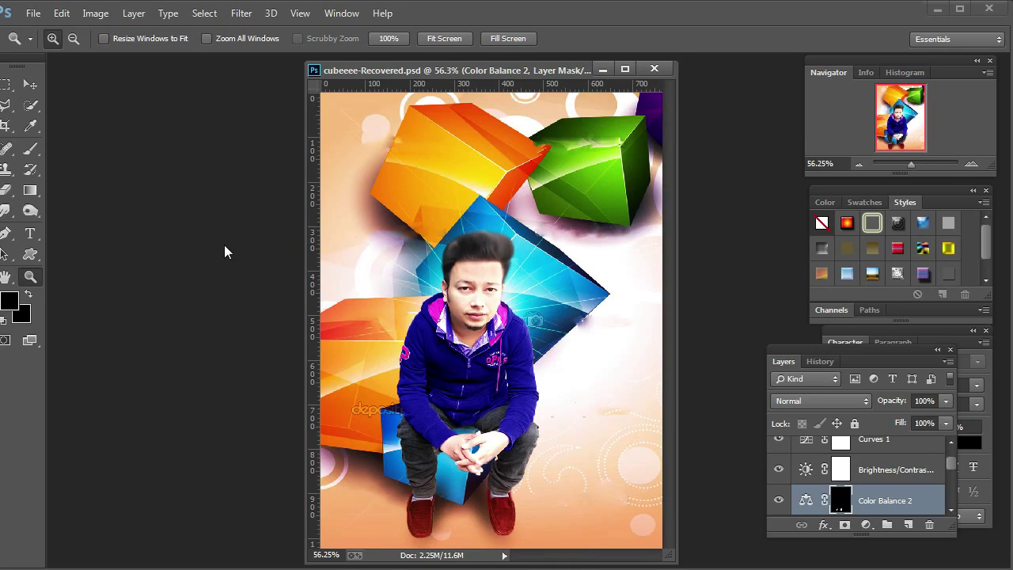
Open abstract-background-with-an-orange-light_1017-6374.jpg from D:\Background.
key("ctrl+o")
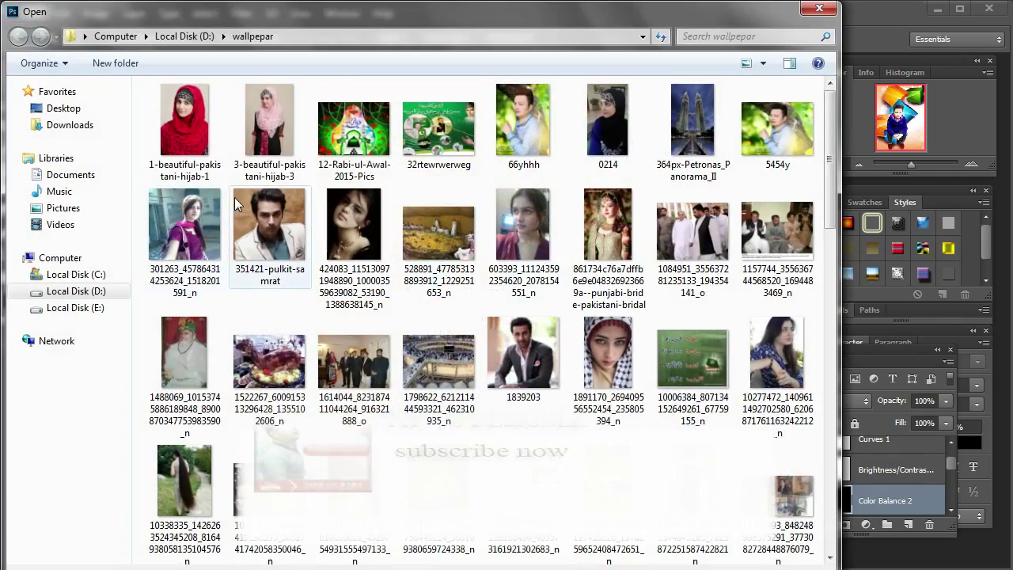
left_click(48, 174)
left_click(74, 291)
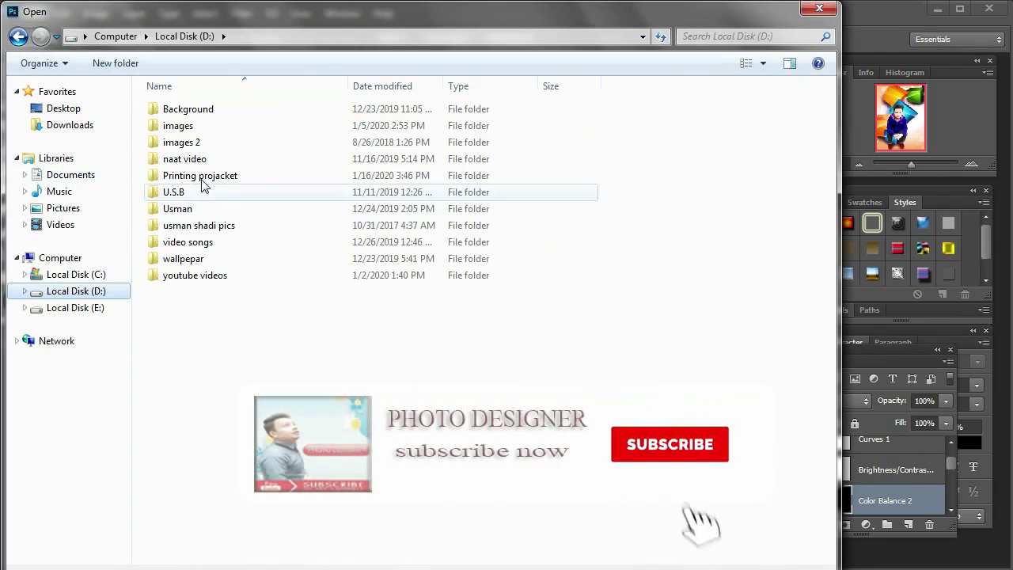
double_click(197, 111)
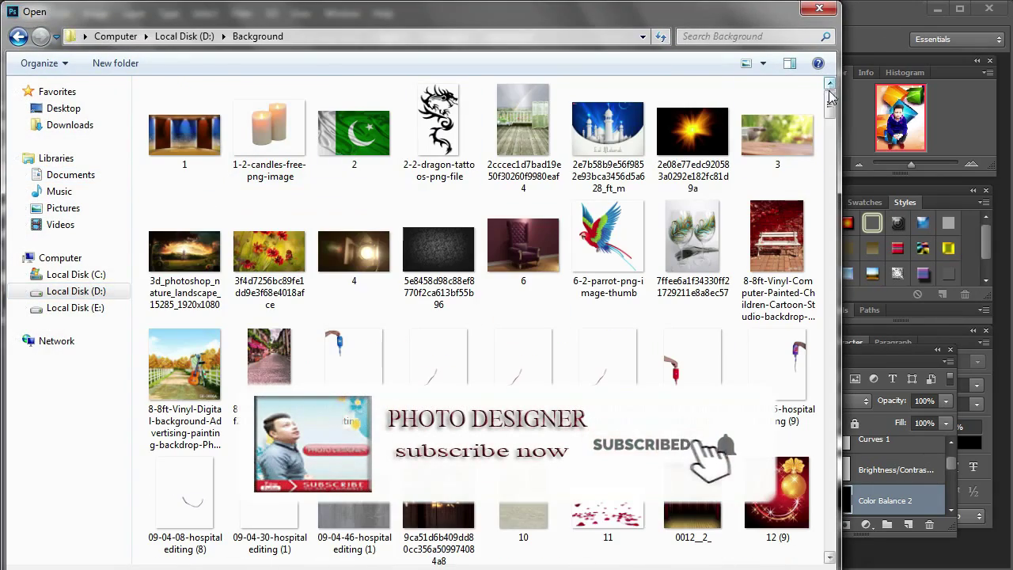
scroll(825, 133, "down", 1)
mouse_move(825, 130)
left_mouse_down()
mouse_move(830, 405)
mouse_move(830, 391)
mouse_move(805, 542)
mouse_move(809, 500)
mouse_move(827, 476)
mouse_move(830, 439)
mouse_move(859, 370)
mouse_move(815, 303)
left_mouse_up()
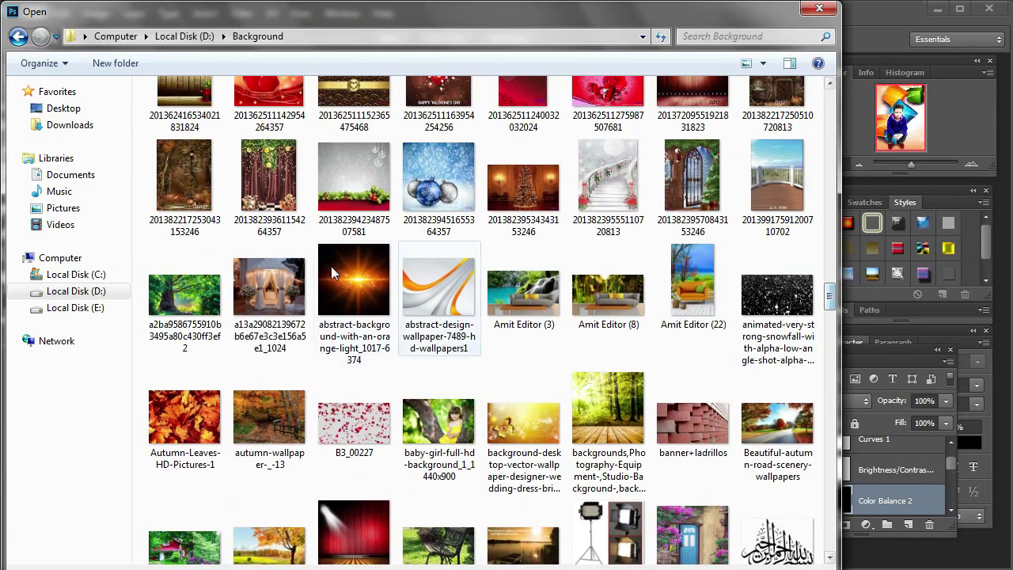
double_click(351, 273)
left_click(30, 84)
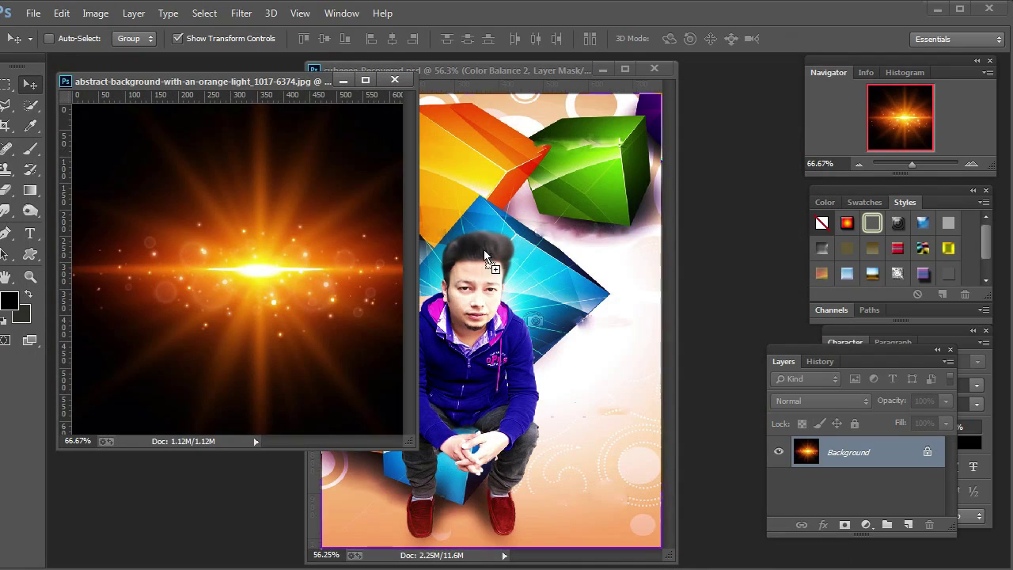
Drag the orange flare into the poster and set its blend mode to Screen.
mouse_move(190, 267)
left_mouse_down()
mouse_move(525, 221)
mouse_move(504, 294)
left_mouse_up()
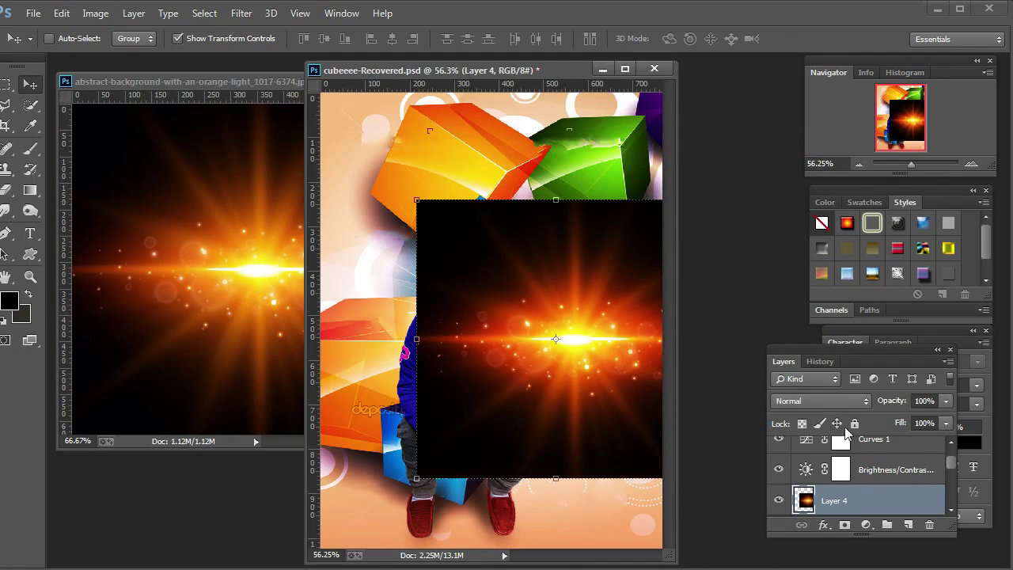
left_click(821, 401)
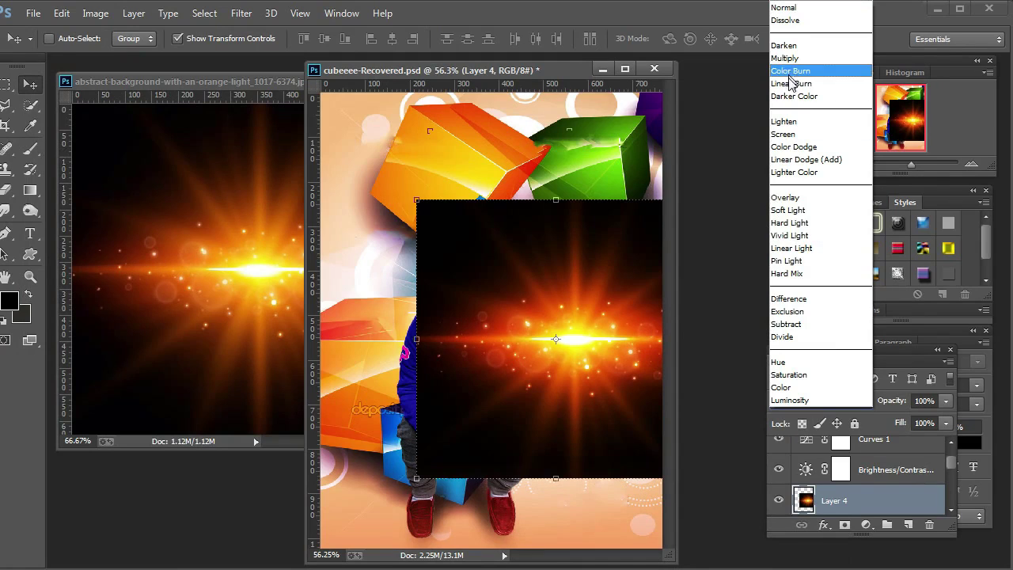
left_click(784, 134)
Rotate the flare about -34° and position it across the man.
left_click_drag(573, 308, 573, 260)
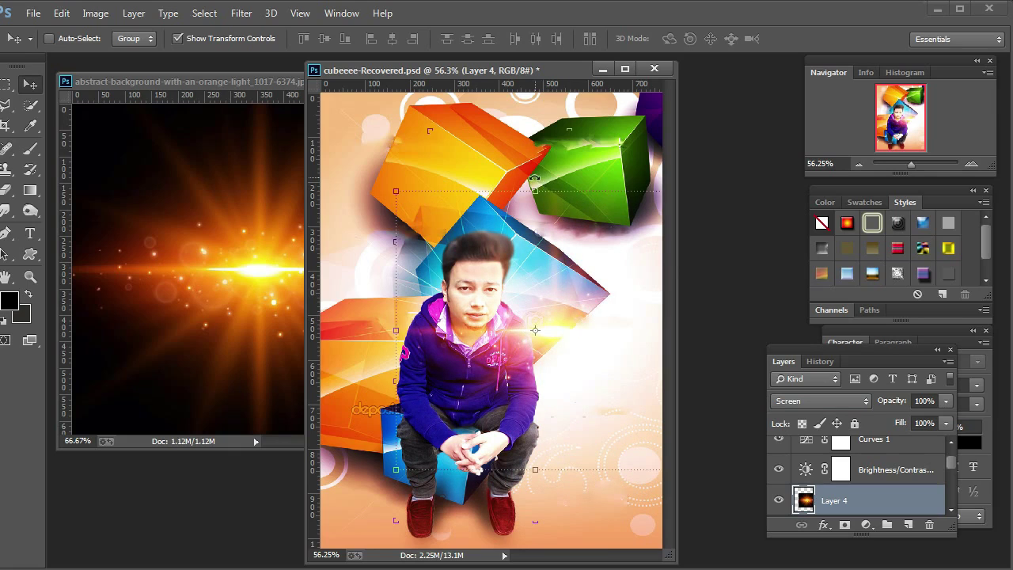
left_click_drag(534, 178, 453, 203)
left_click_drag(526, 332, 544, 303)
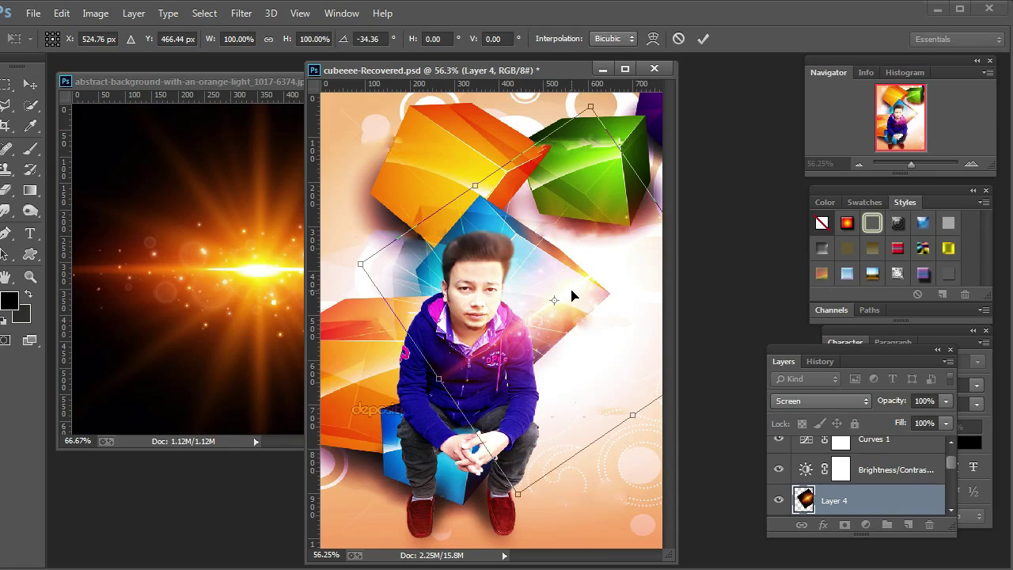
left_click_drag(573, 295, 572, 297)
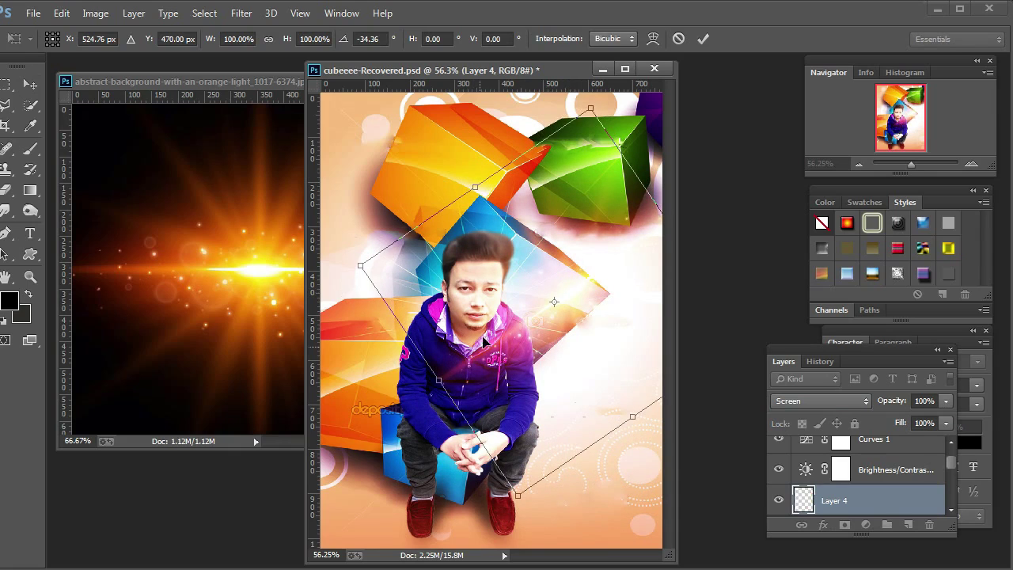
key("Return")
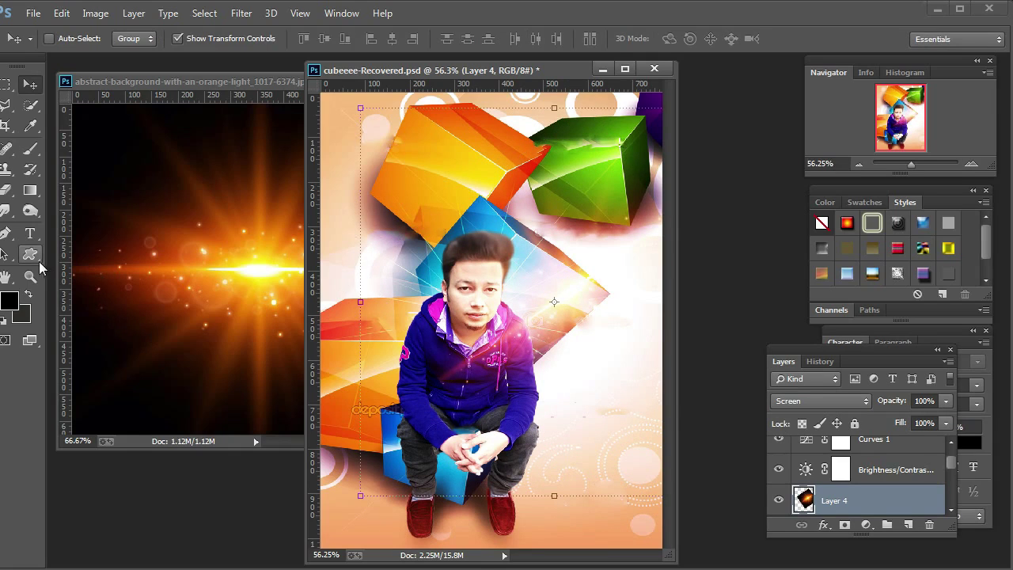
Add black 'photo designer' text in a box near the poster's top, nudged slightly left.
left_click(30, 233)
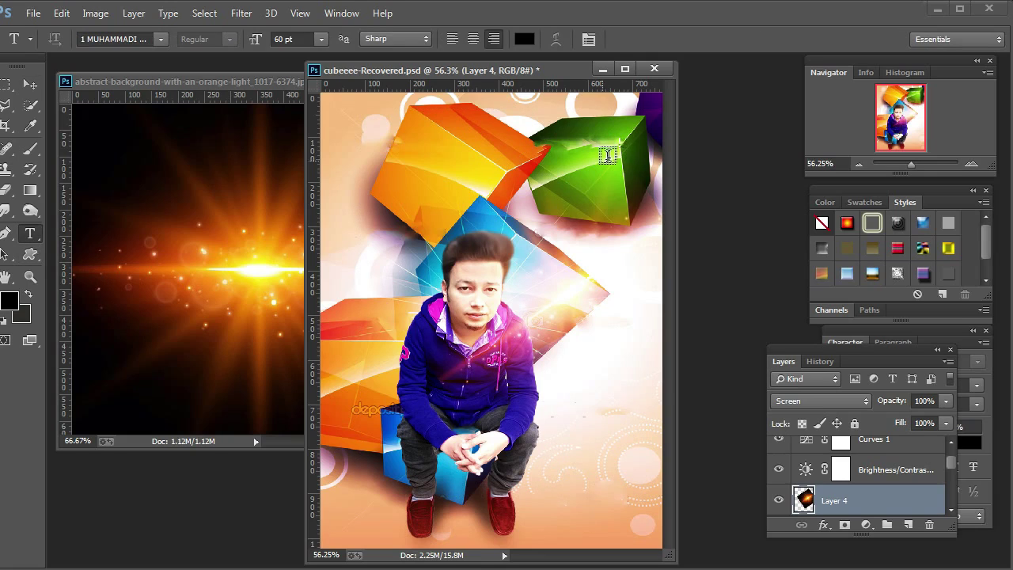
left_click_drag(624, 144, 417, 233)
type("pho")
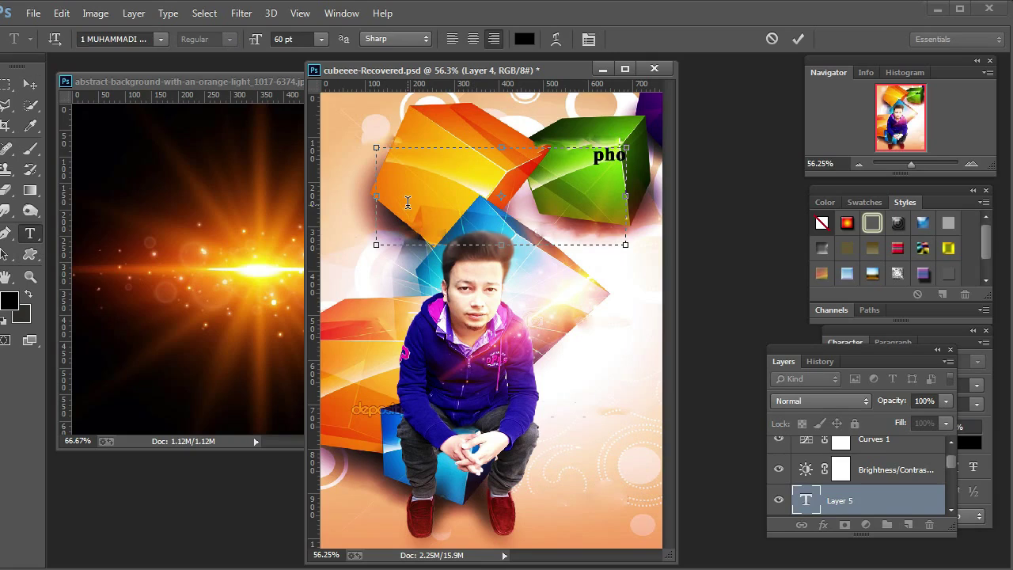
type("to des")
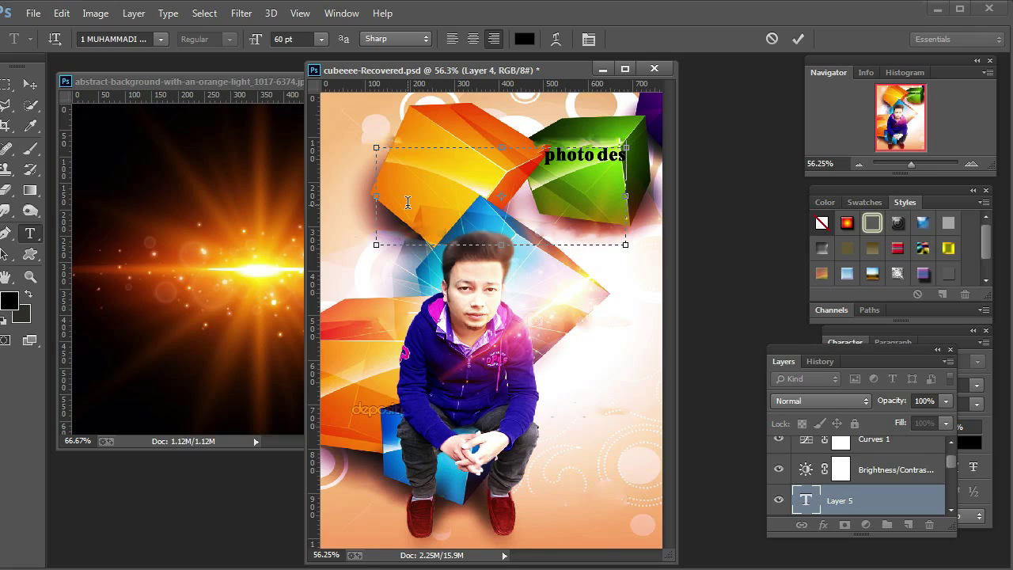
type("i")
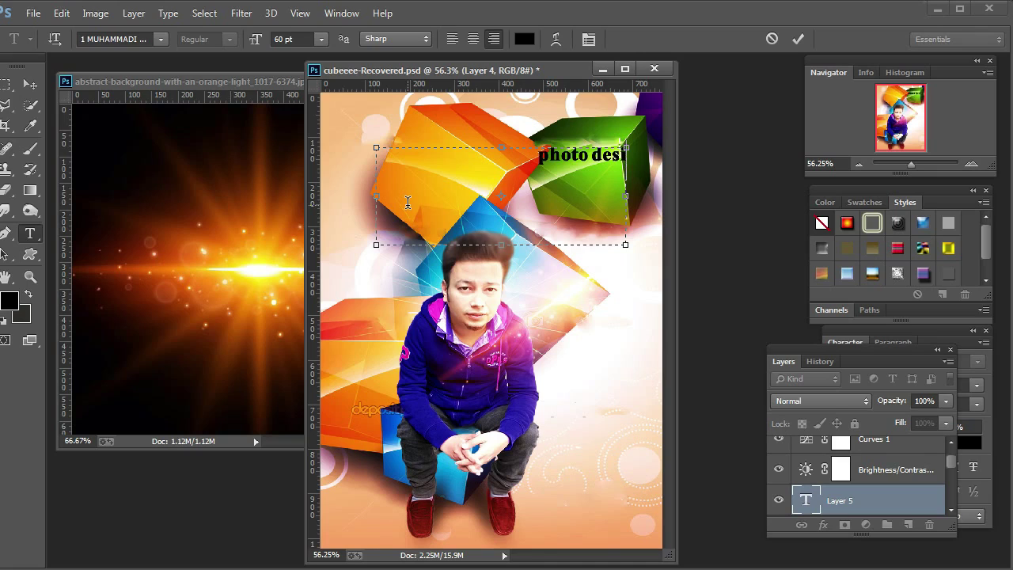
type("gner")
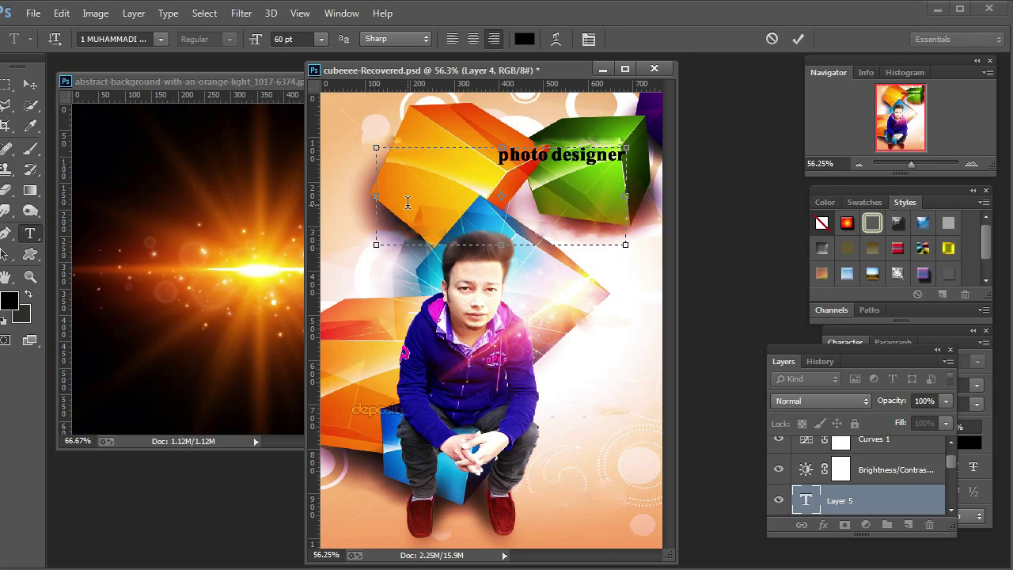
left_click(29, 83)
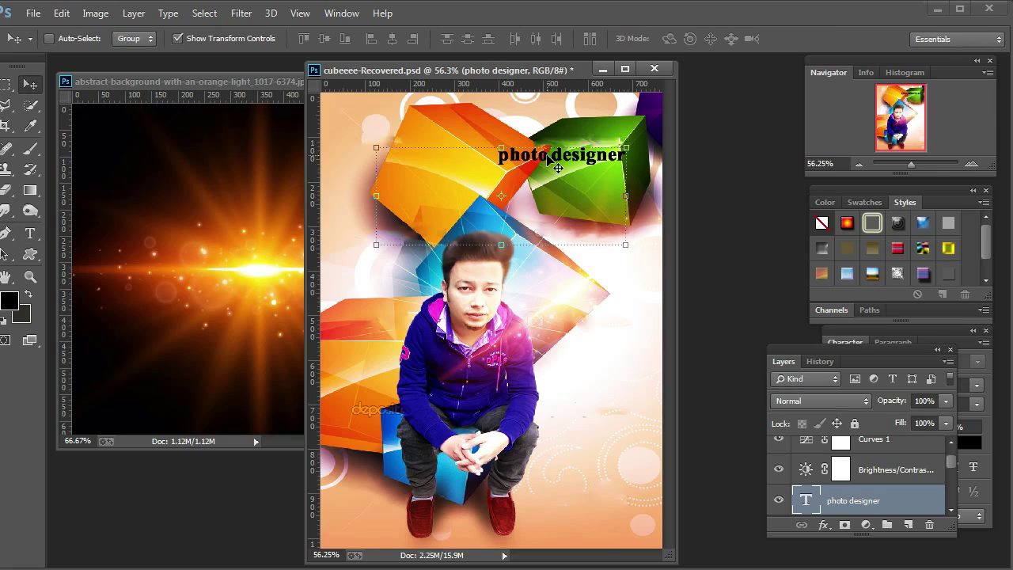
left_click_drag(545, 157, 543, 157)
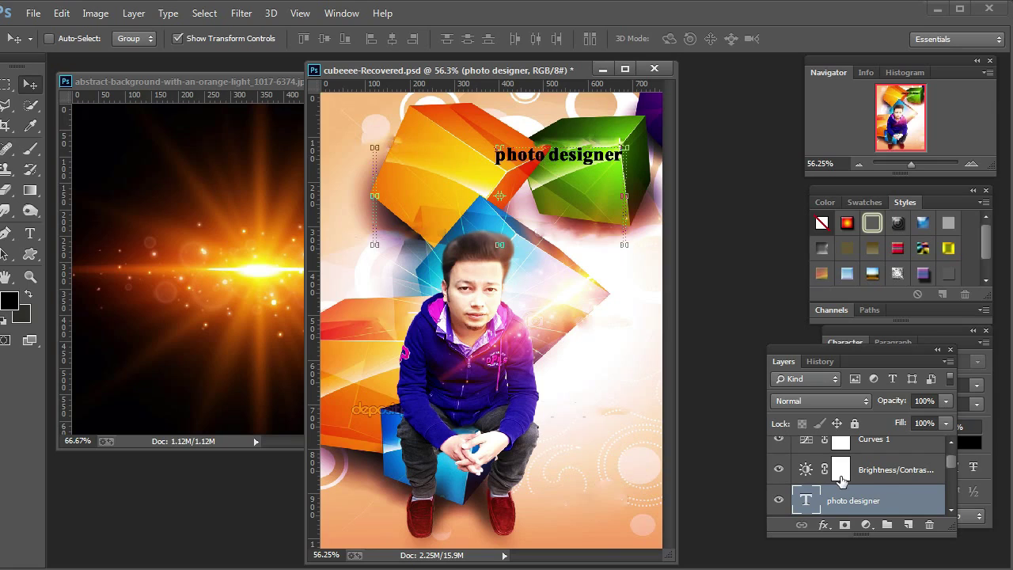
Try a drop shadow with a spiky contour on the text, then discard it.
double_click(891, 501)
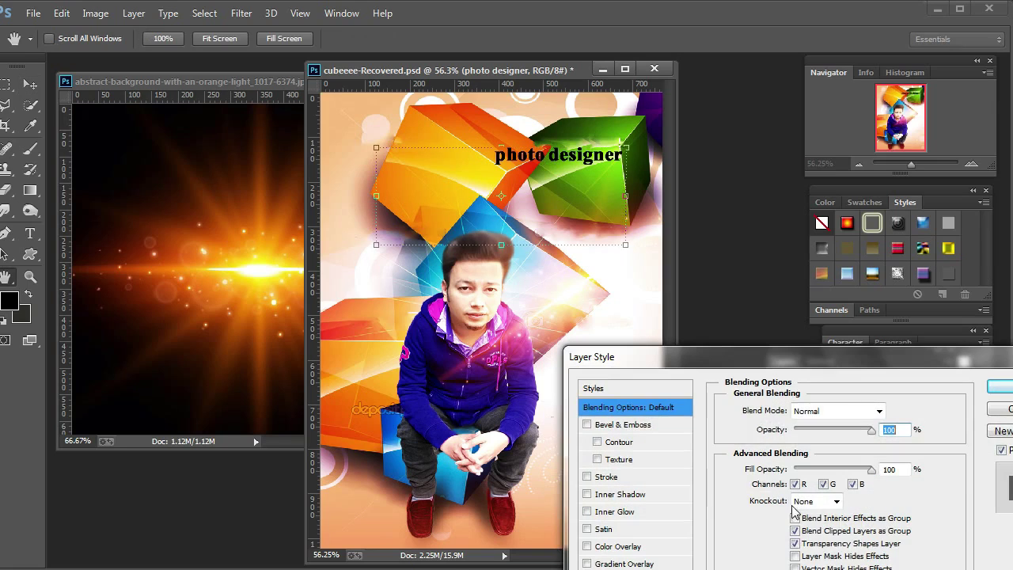
left_click_drag(677, 356, 746, 84)
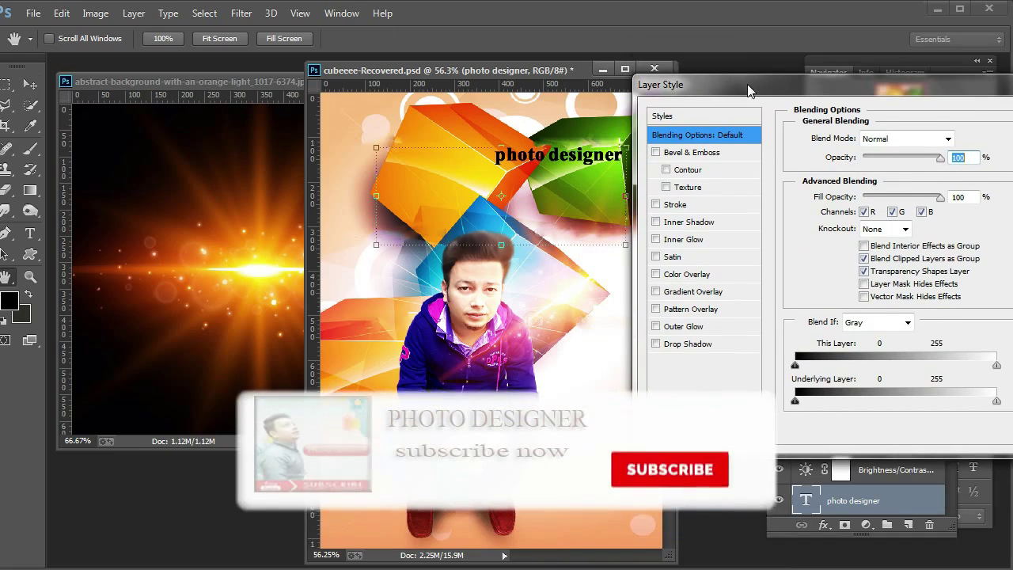
left_click(688, 343)
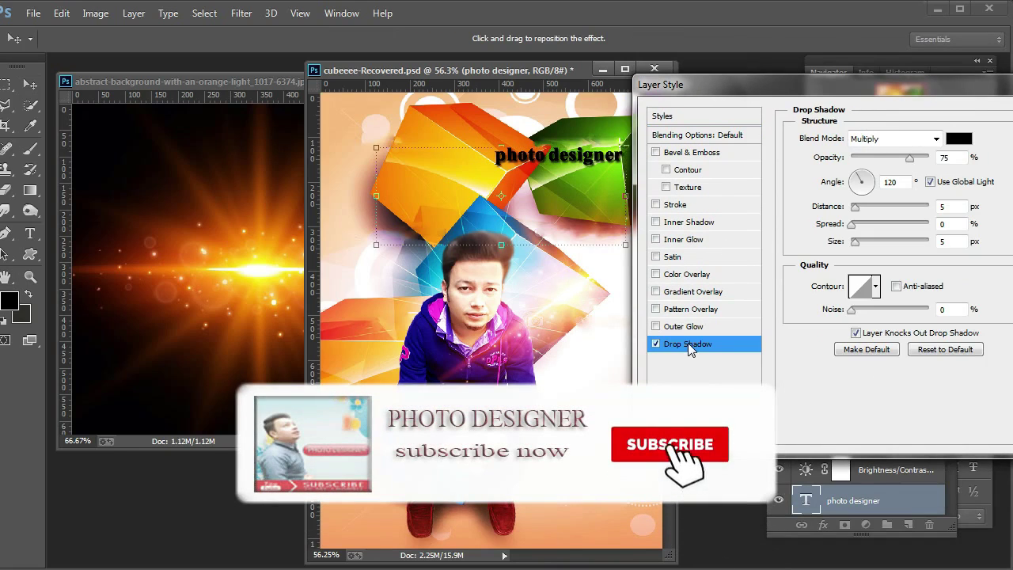
left_click(875, 287)
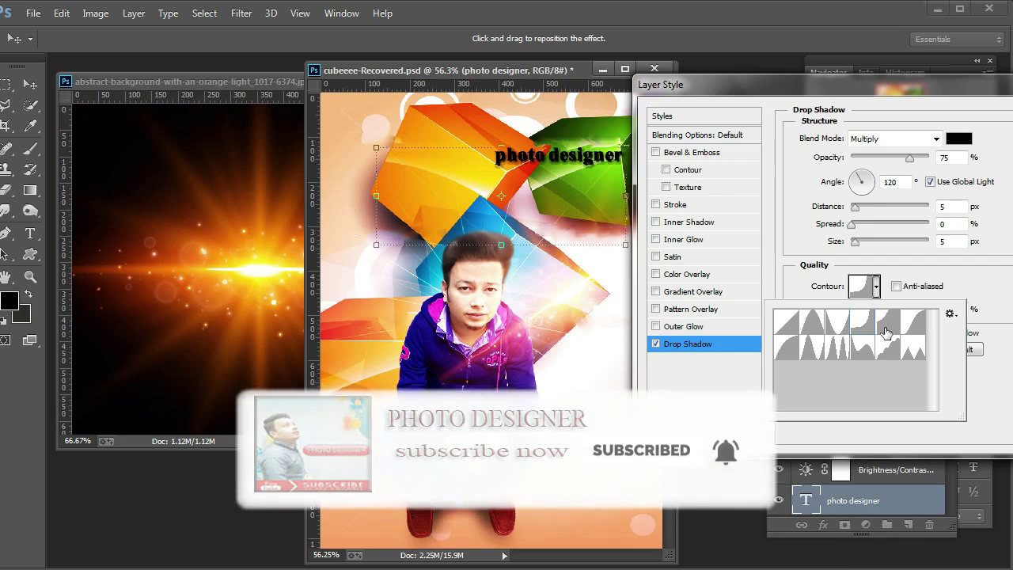
left_click(843, 354)
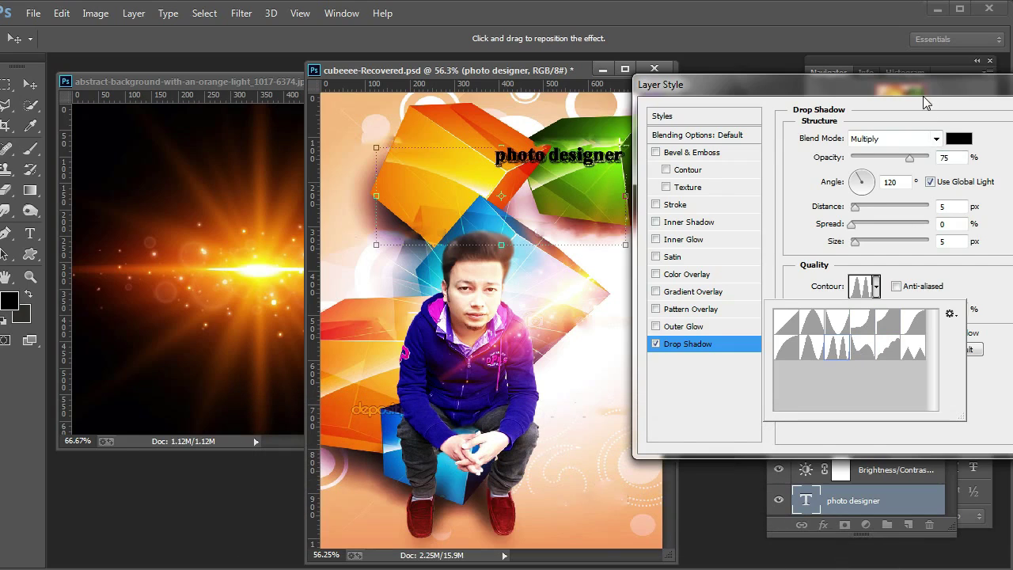
left_click_drag(923, 85, 792, 151)
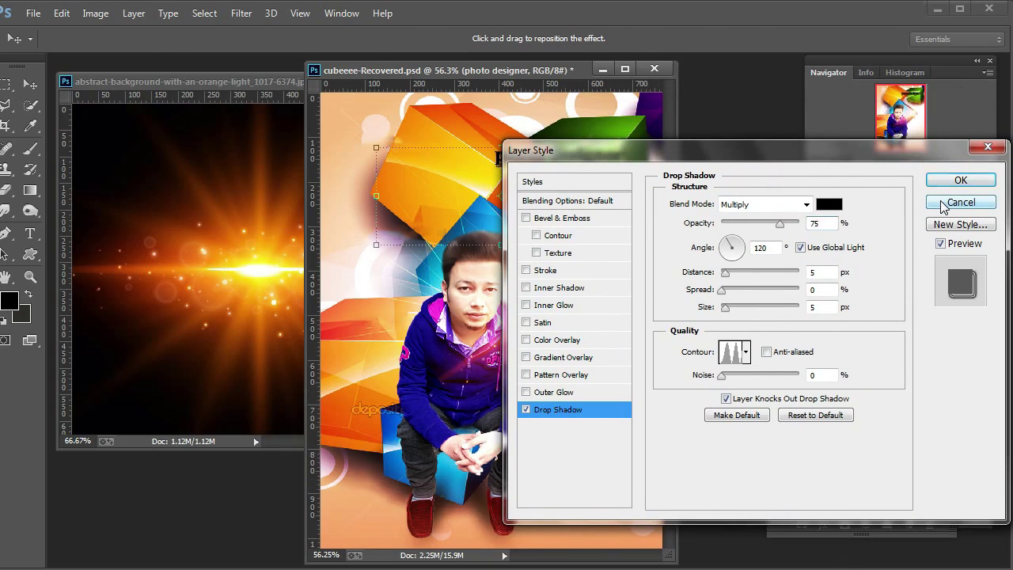
left_click(944, 204)
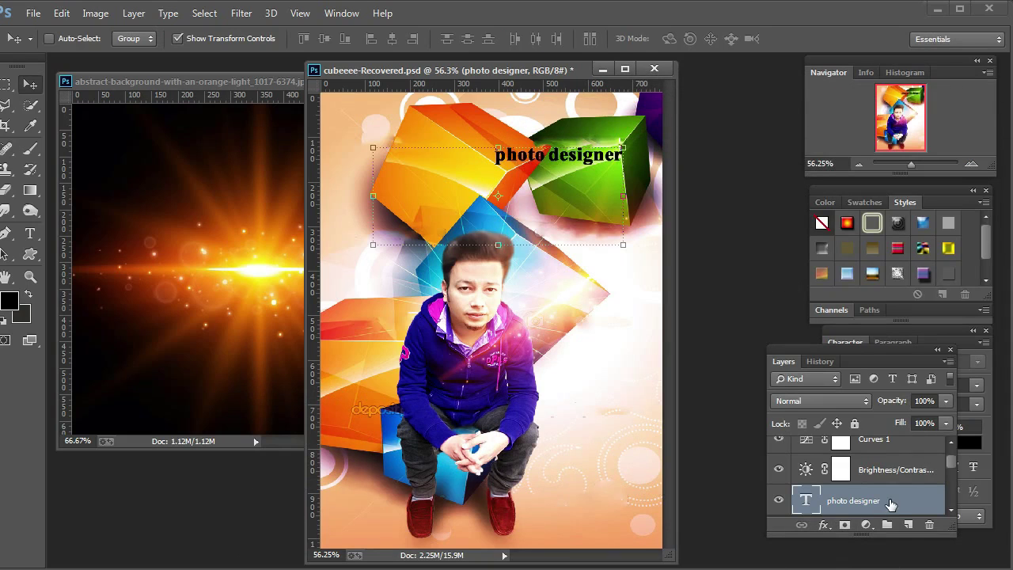
Apply a drop shadow with distance 0 and a rounded contour to the text.
double_click(891, 504)
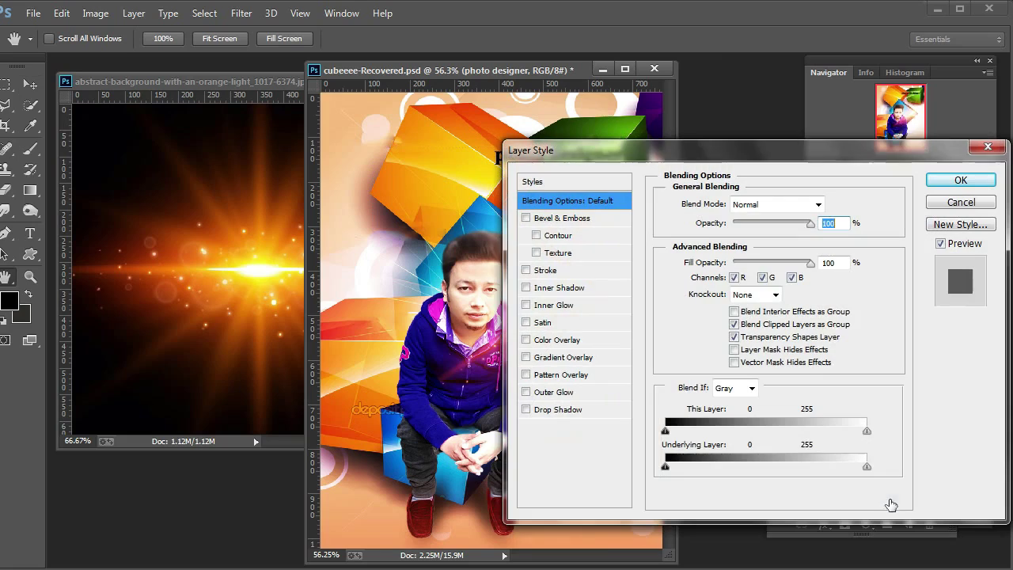
left_click(563, 411)
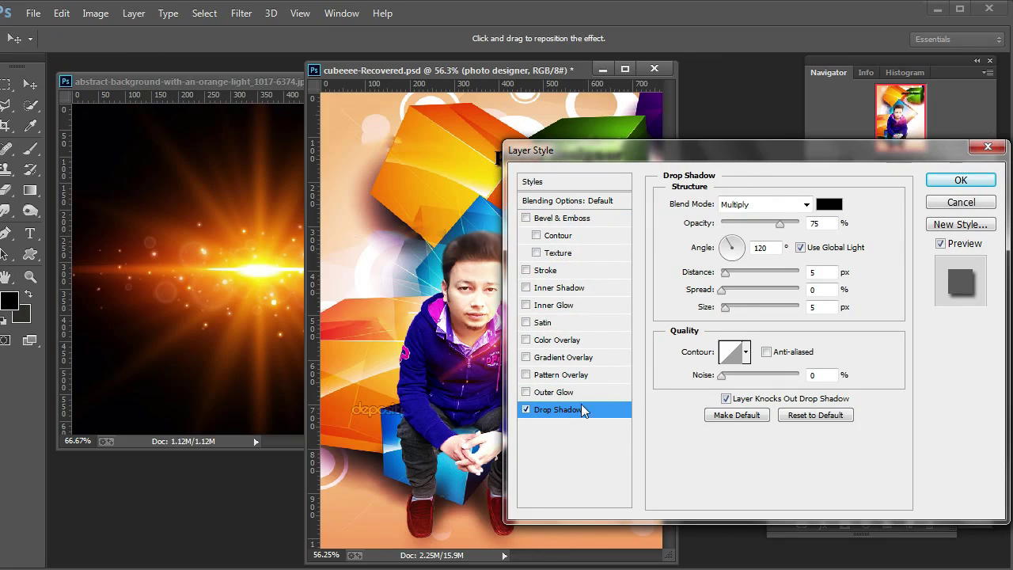
left_click_drag(647, 155, 755, 183)
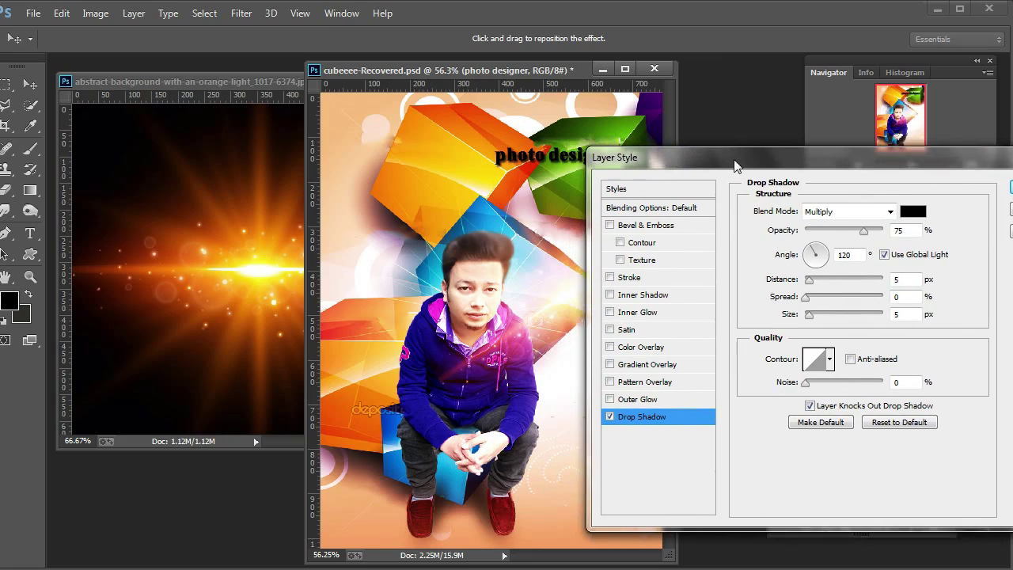
mouse_move(833, 307)
left_mouse_down()
mouse_move(823, 310)
mouse_move(820, 348)
left_mouse_up()
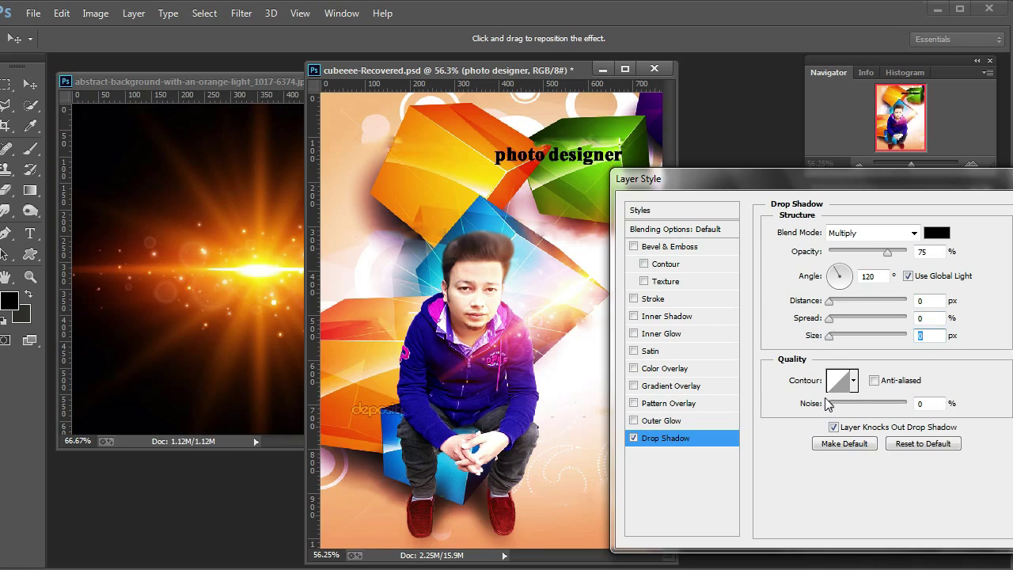
left_click(853, 380)
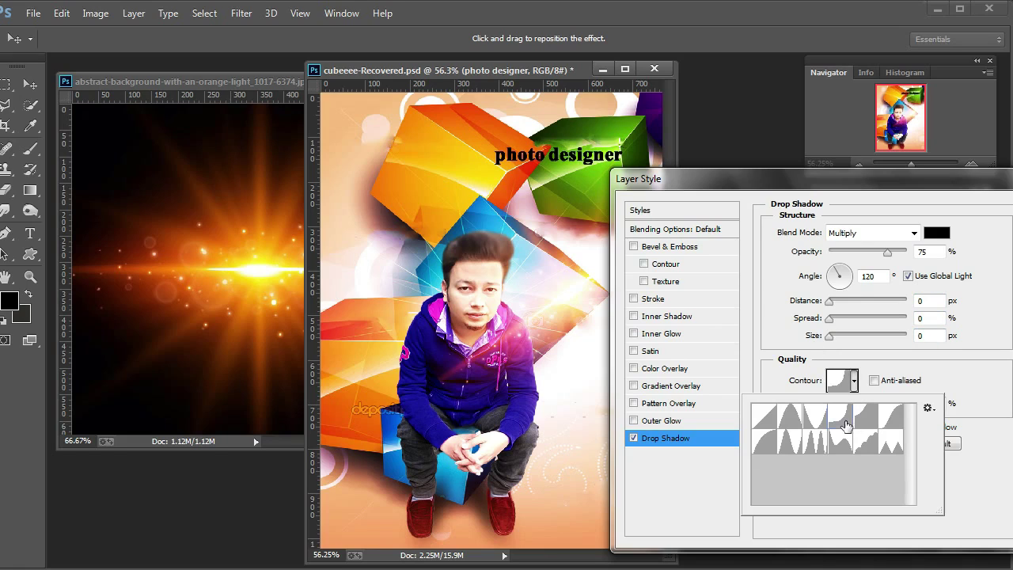
left_click(866, 419)
left_click(871, 452)
left_click(813, 443)
left_click(761, 444)
left_click_drag(760, 178, 716, 206)
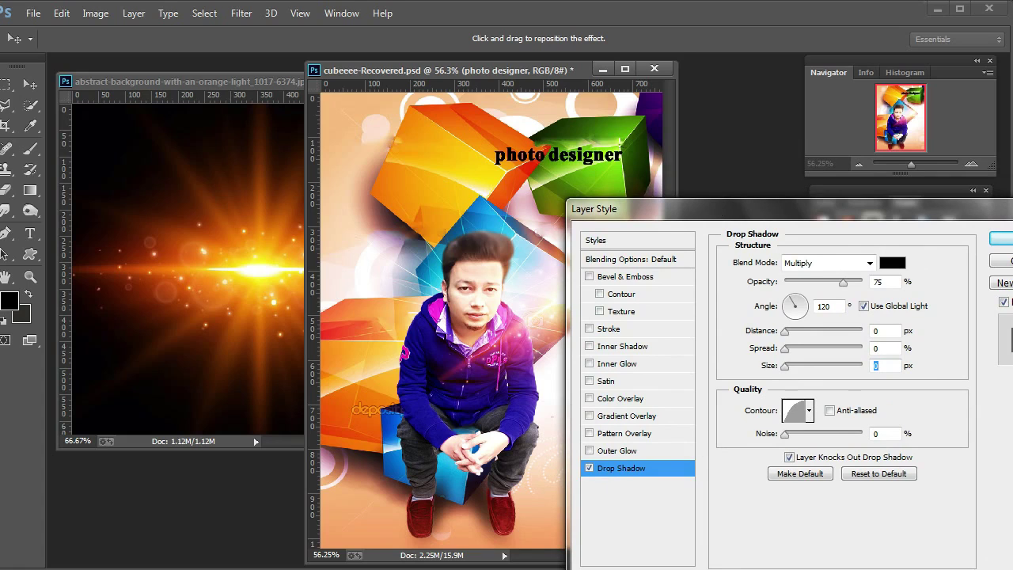
key("Return")
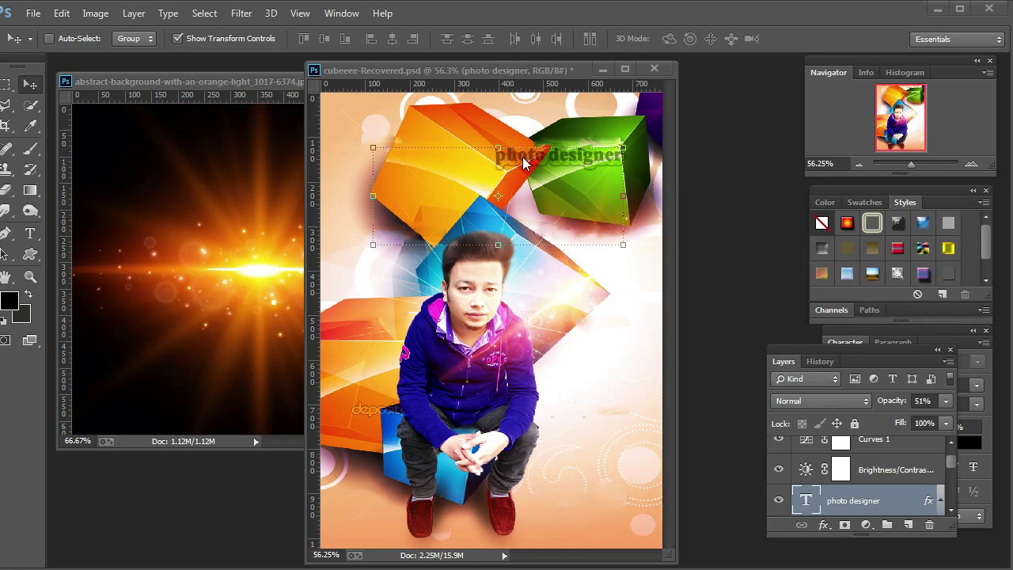
Place a text copy lower right, then delete the 'photo designer copy 6' layer.
mouse_move(522, 162)
left_mouse_down()
mouse_move(558, 222)
mouse_move(354, 201)
mouse_move(560, 320)
mouse_move(576, 428)
mouse_move(392, 369)
mouse_move(324, 373)
mouse_move(346, 370)
mouse_move(355, 318)
mouse_move(501, 338)
mouse_move(583, 457)
mouse_move(536, 211)
mouse_move(407, 136)
mouse_move(518, 216)
mouse_move(559, 221)
mouse_move(577, 228)
mouse_move(571, 236)
left_mouse_up()
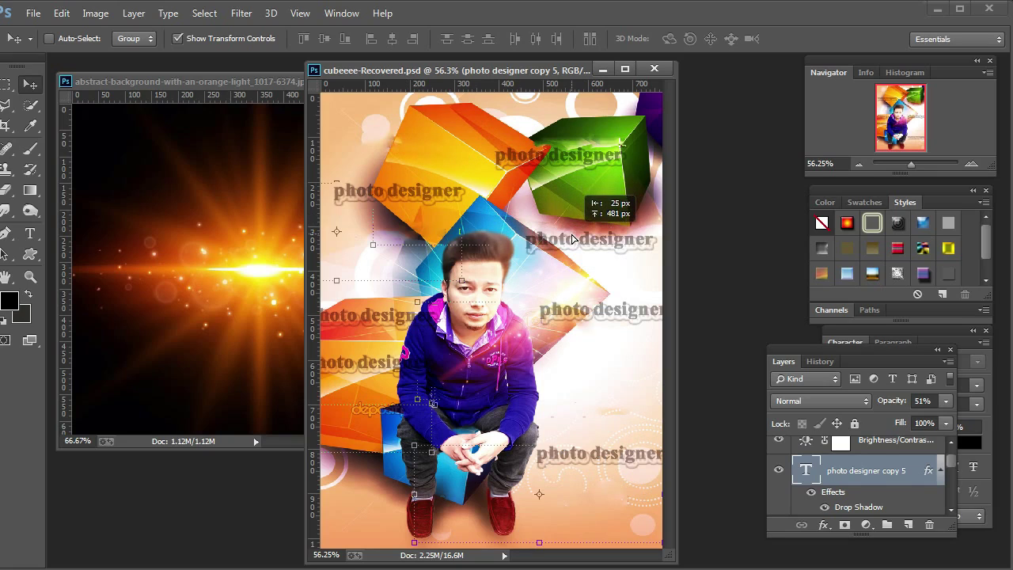
left_click(572, 236, "alt")
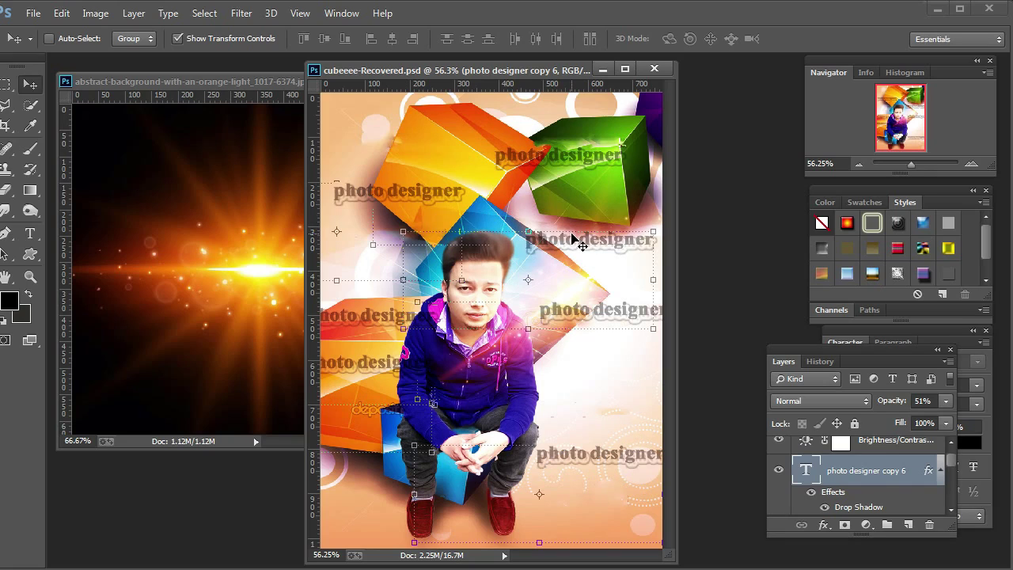
left_click_drag(878, 470, 929, 525)
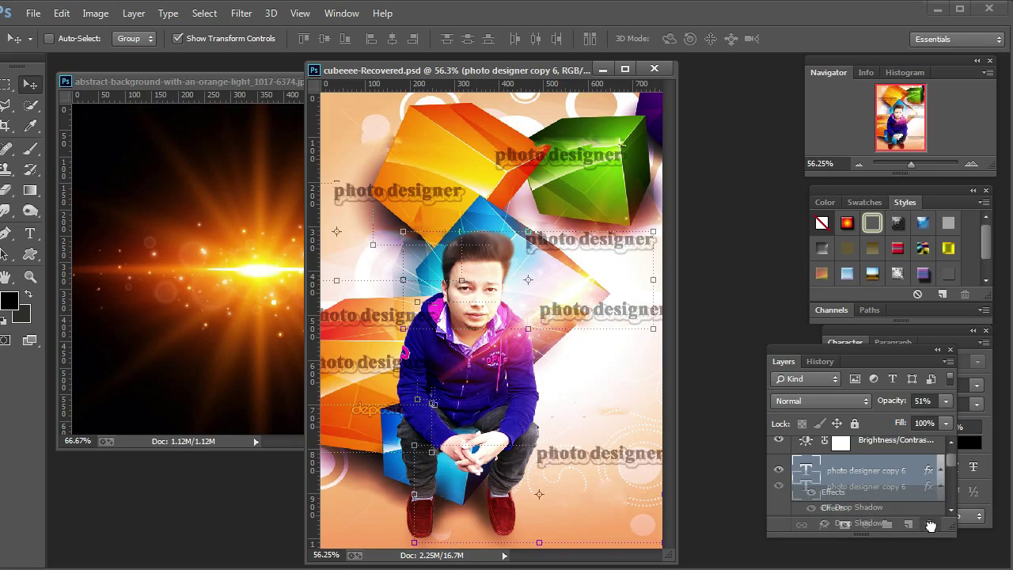
Nudge 'photo designer copy 5' slightly down, then select Layer 4, the light flare.
right_click(603, 314)
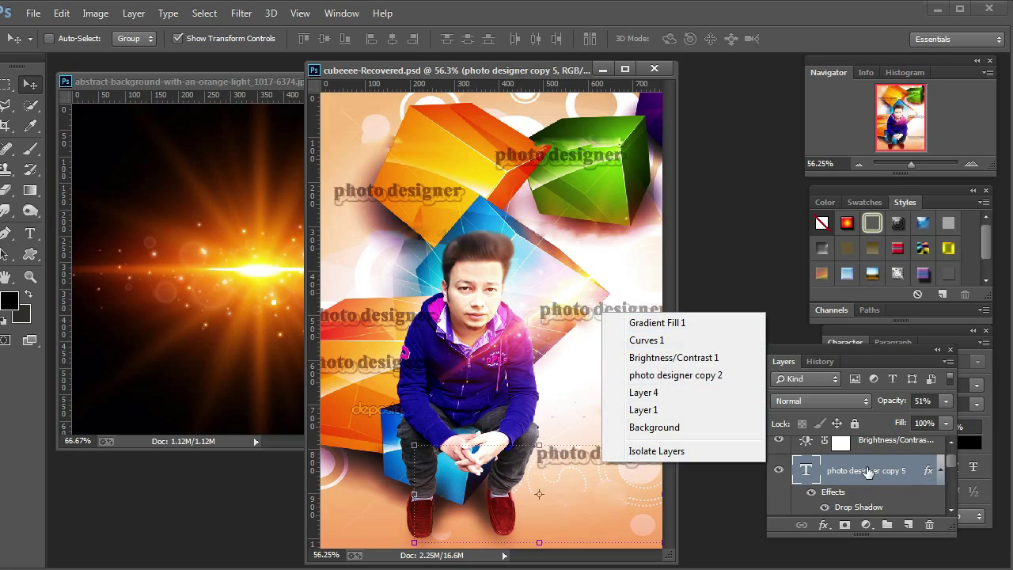
left_click(606, 335)
mouse_move(599, 428)
left_mouse_down()
mouse_move(594, 399)
mouse_move(412, 156)
mouse_move(588, 395)
mouse_move(586, 255)
left_mouse_up()
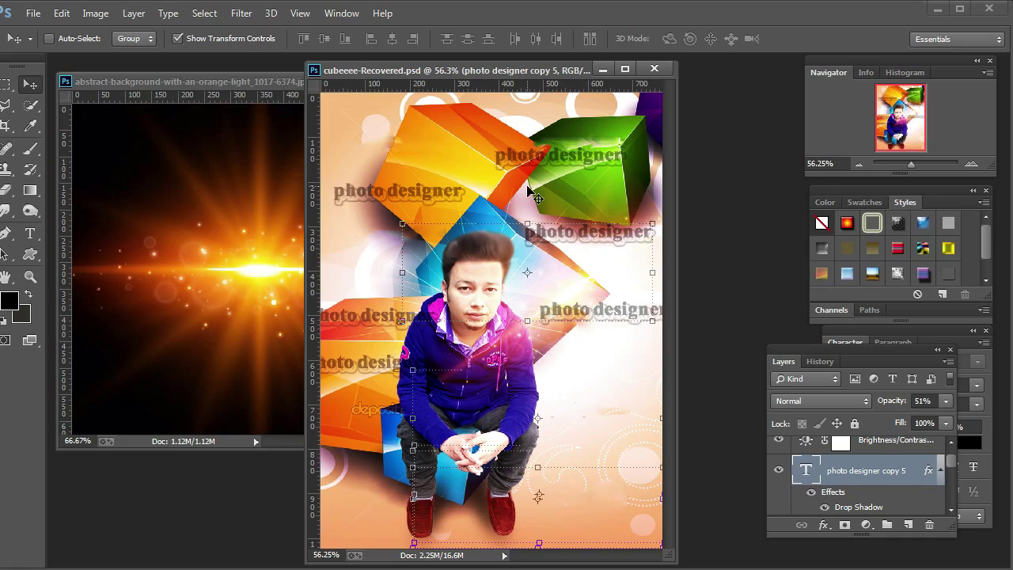
right_click(526, 161)
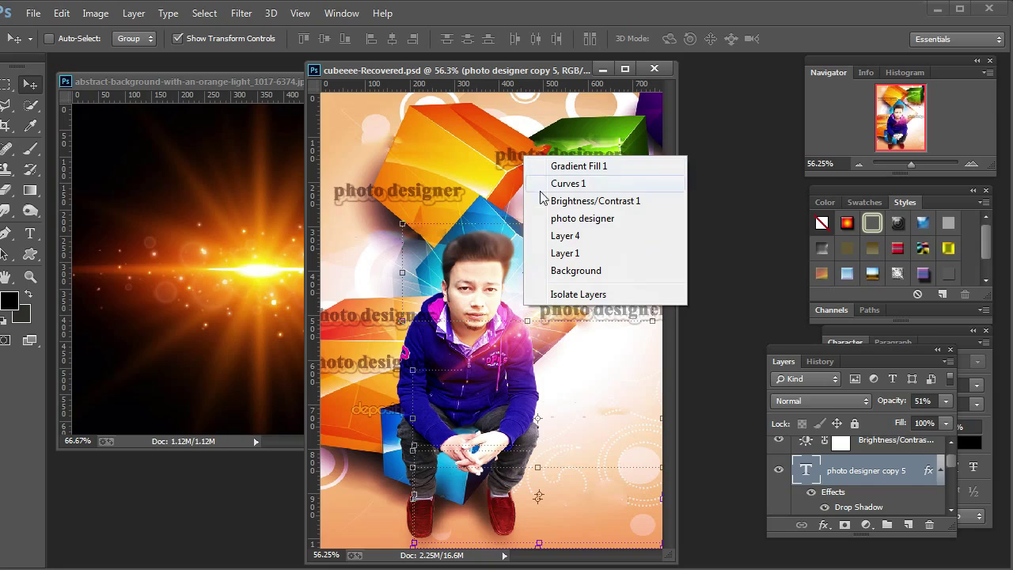
left_click(553, 235)
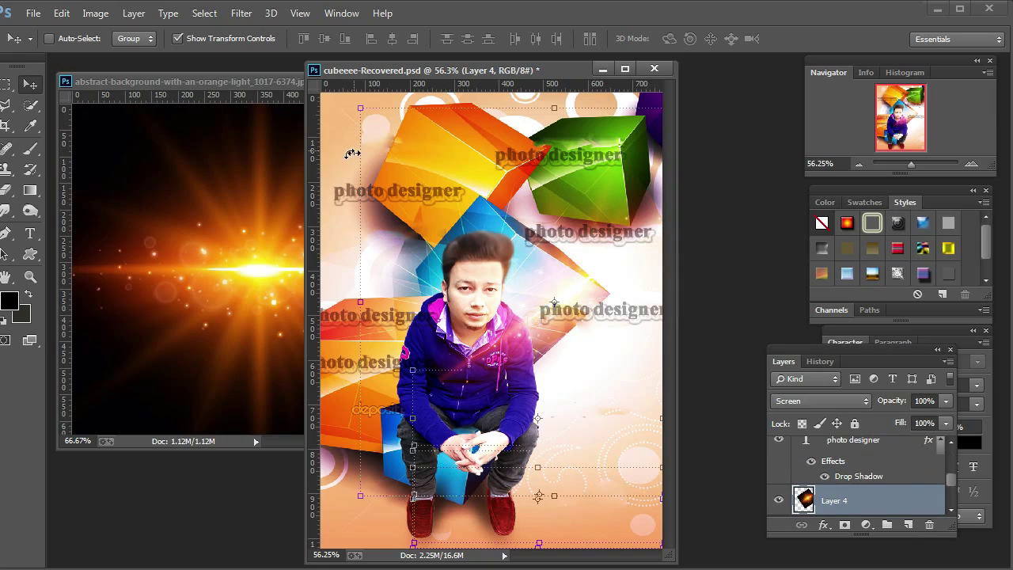
Cancel the trial rotation of Layer 4 and select the 'photo designer' text layer.
left_click_drag(348, 154, 347, 133)
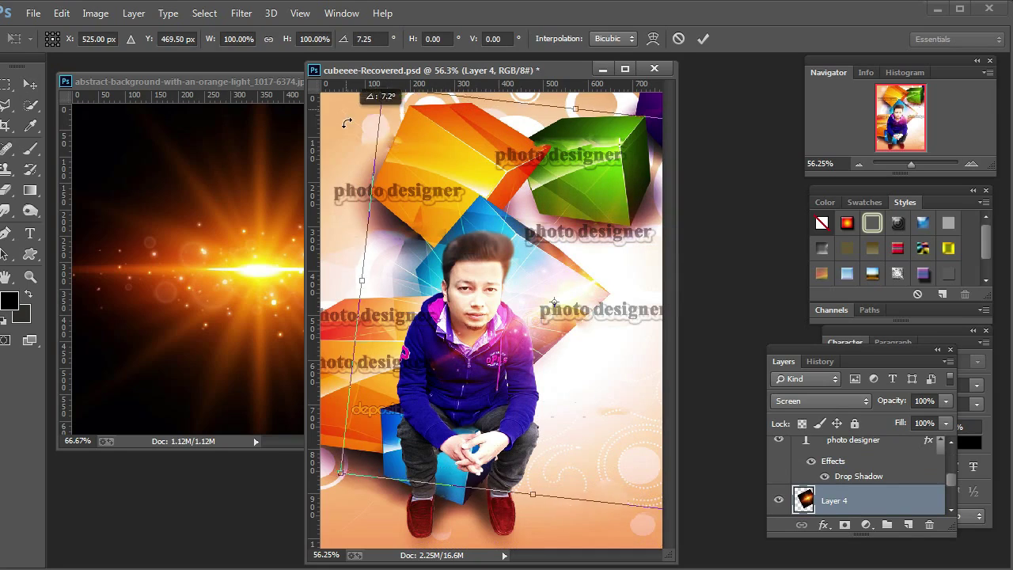
key("Escape")
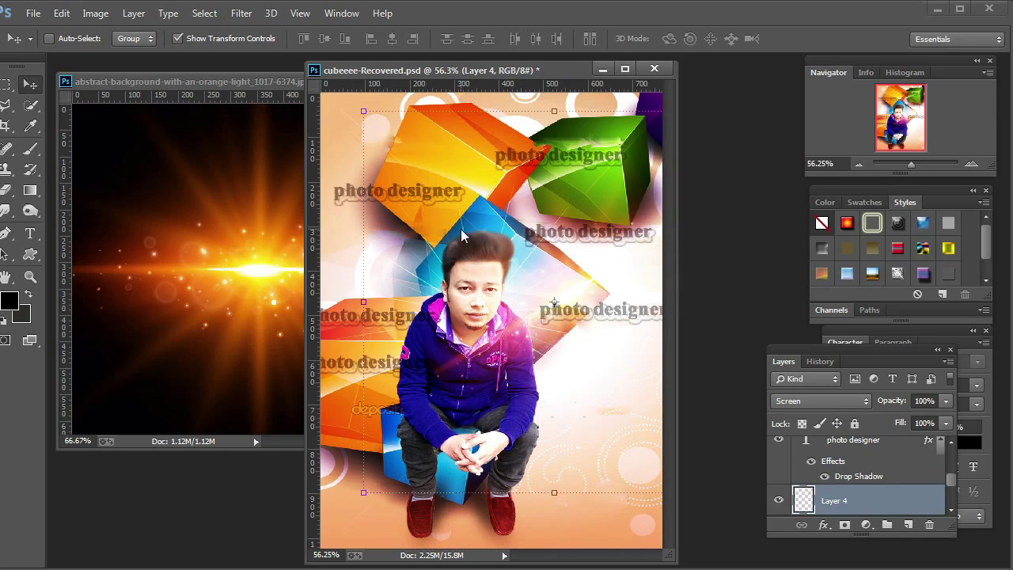
right_click(512, 161)
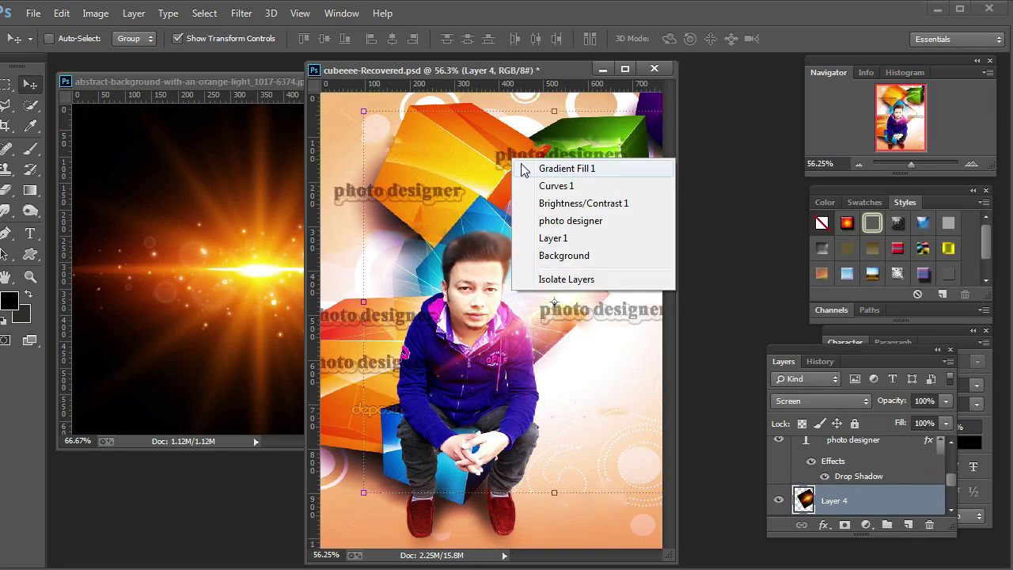
left_click(546, 221)
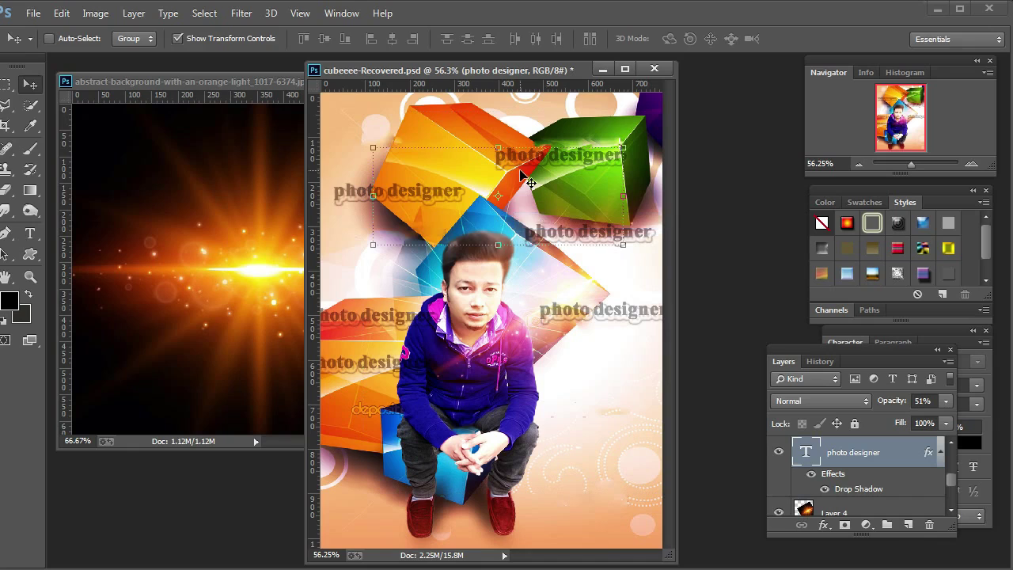
Move the top text up and left across the orange cube, leveled at about -0.4°.
left_click_drag(505, 145, 447, 151)
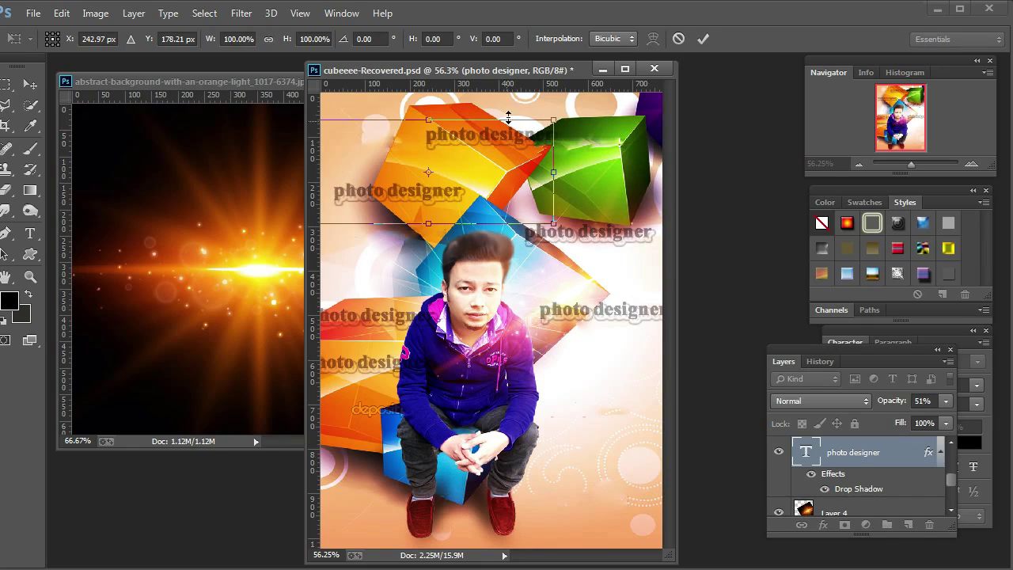
left_click_drag(509, 108, 543, 120)
mouse_move(465, 169)
left_mouse_down()
mouse_move(534, 171)
mouse_move(536, 180)
left_mouse_up()
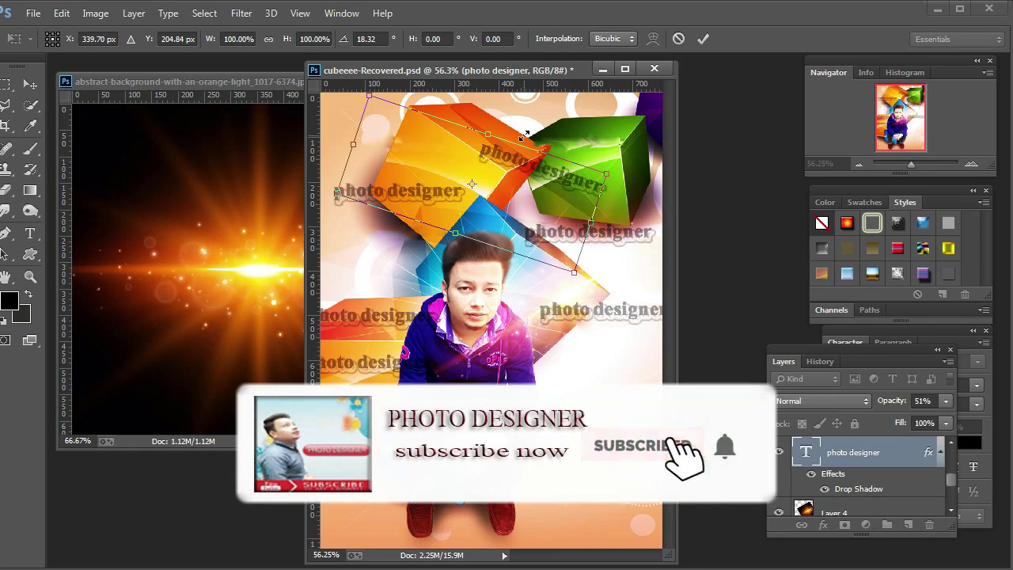
left_click_drag(522, 133, 504, 120)
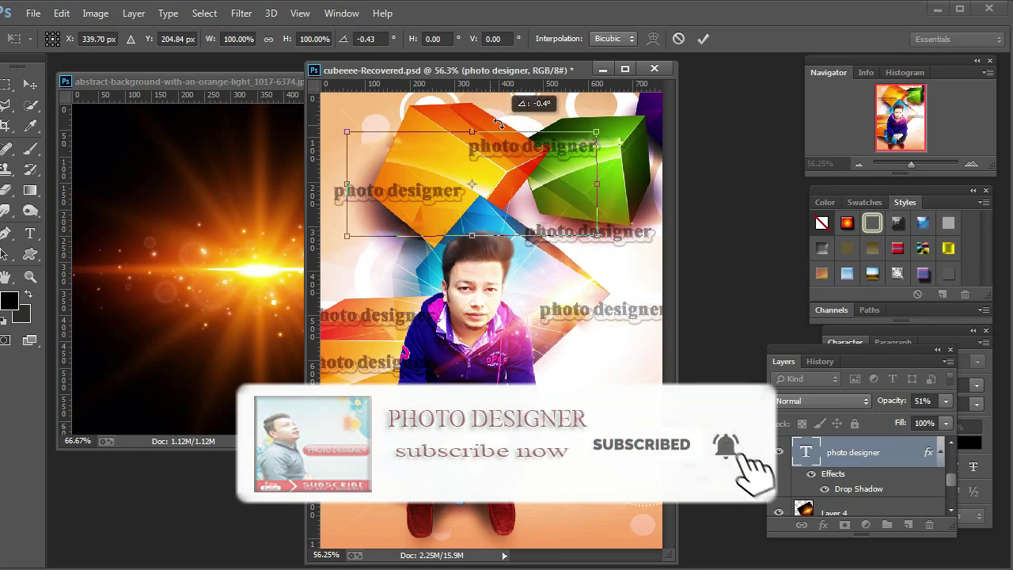
key("Return")
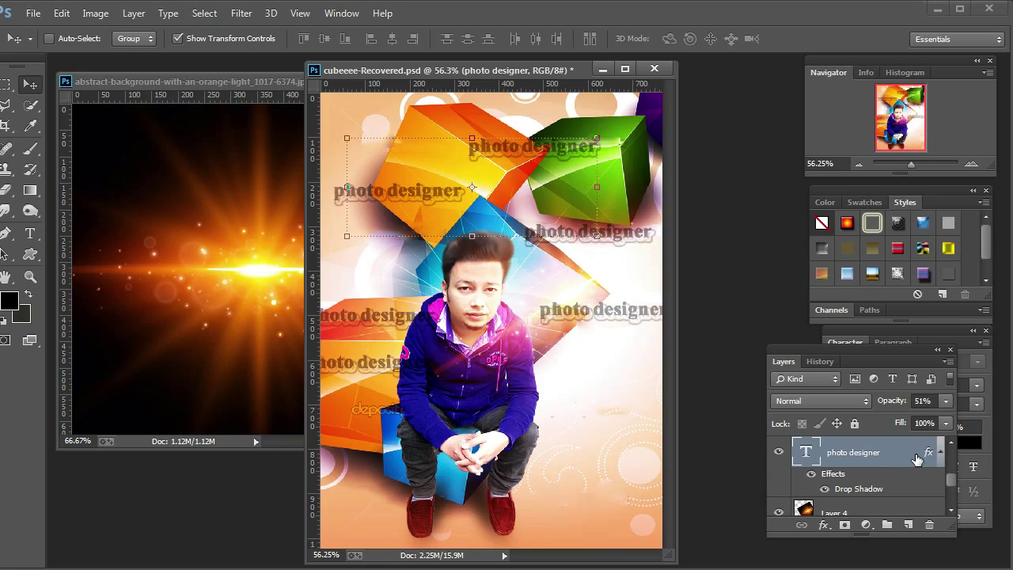
scroll(915, 459, "up", 2)
scroll(915, 459, "up", 2)
scroll(916, 459, "up", 2)
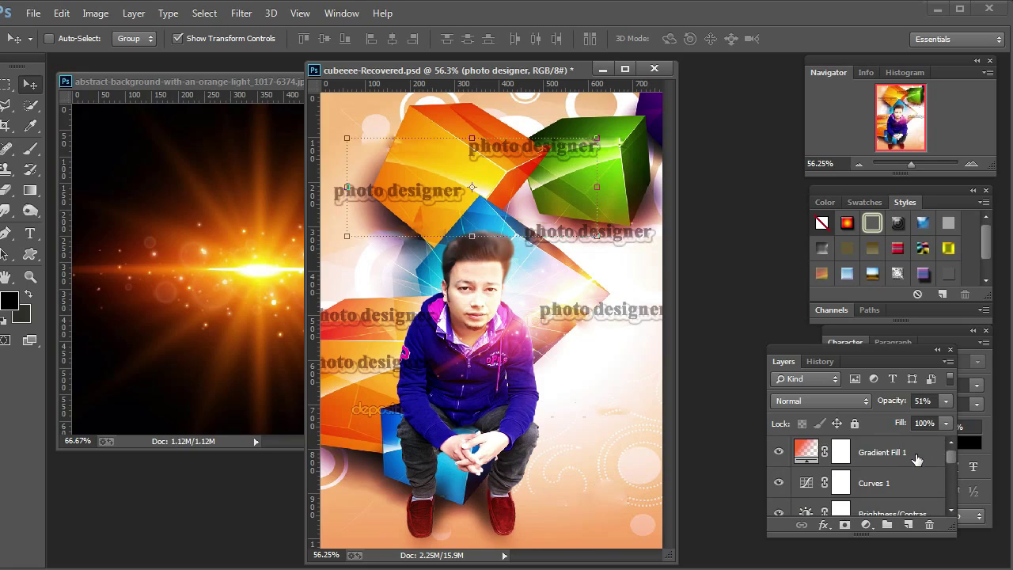
left_click(916, 457)
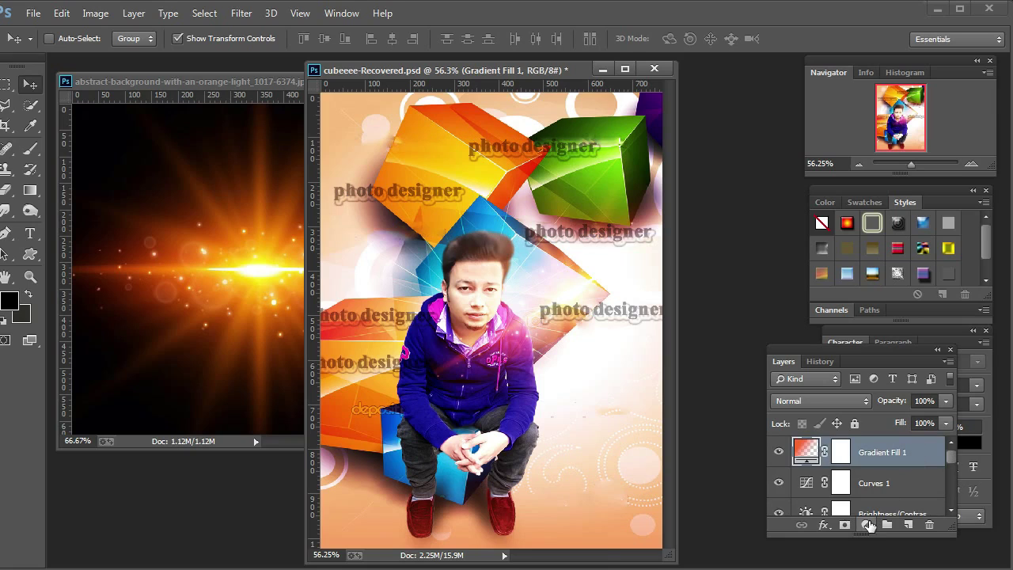
left_click(868, 526)
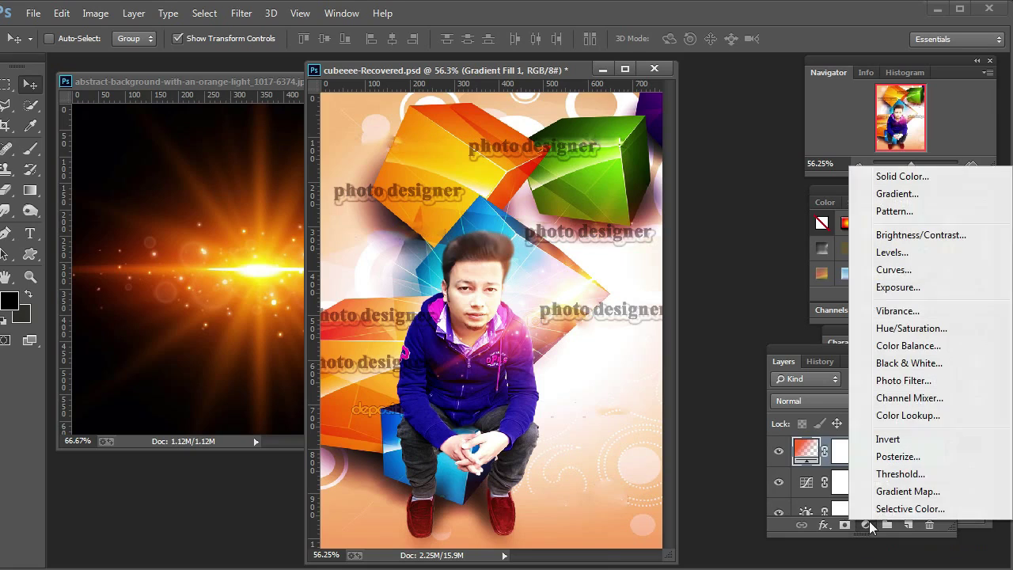
left_click(886, 235)
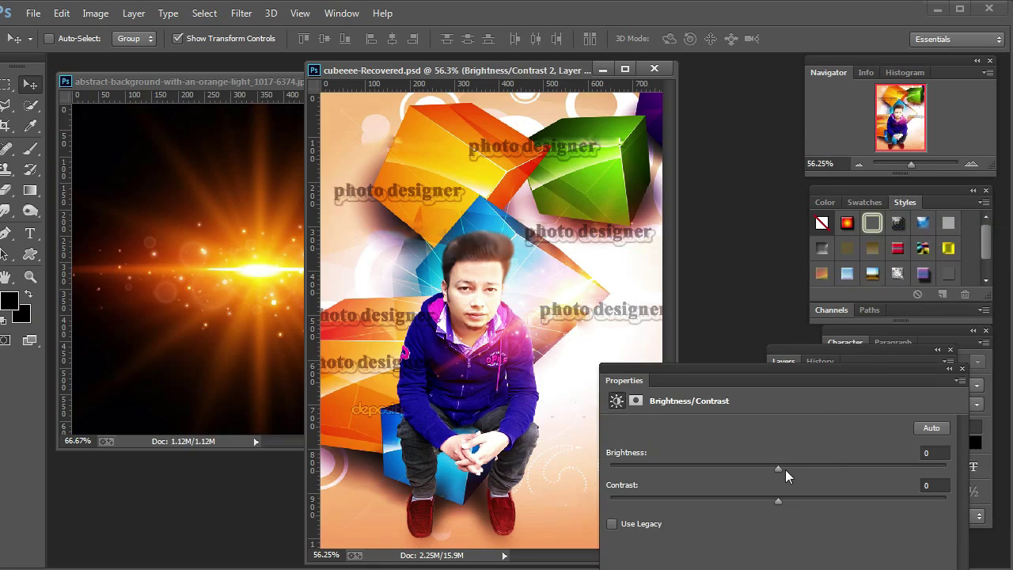
mouse_move(780, 468)
left_mouse_down()
mouse_move(751, 463)
mouse_move(776, 471)
left_mouse_up()
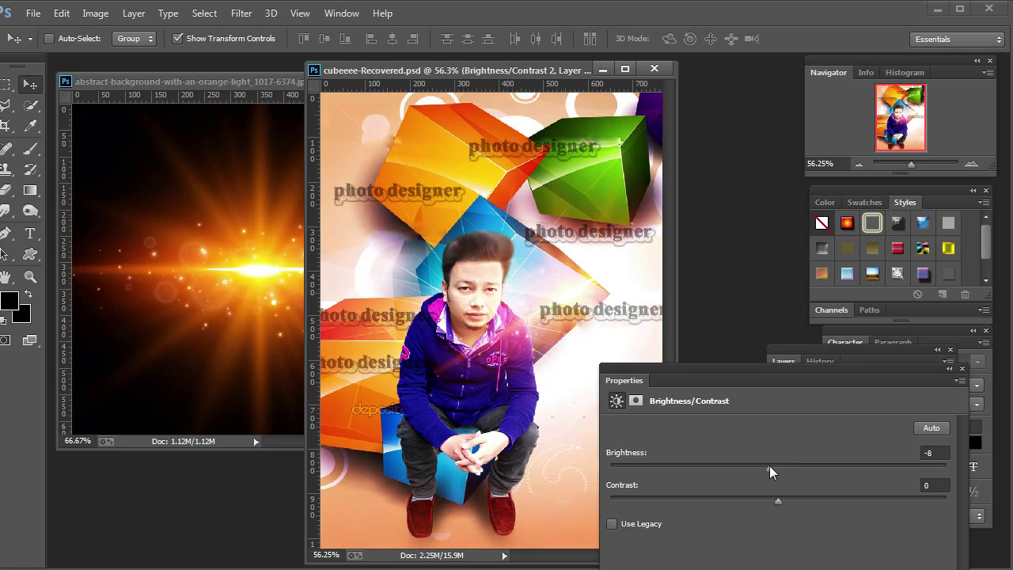
left_click_drag(778, 497, 808, 498)
left_click_drag(766, 465, 775, 465)
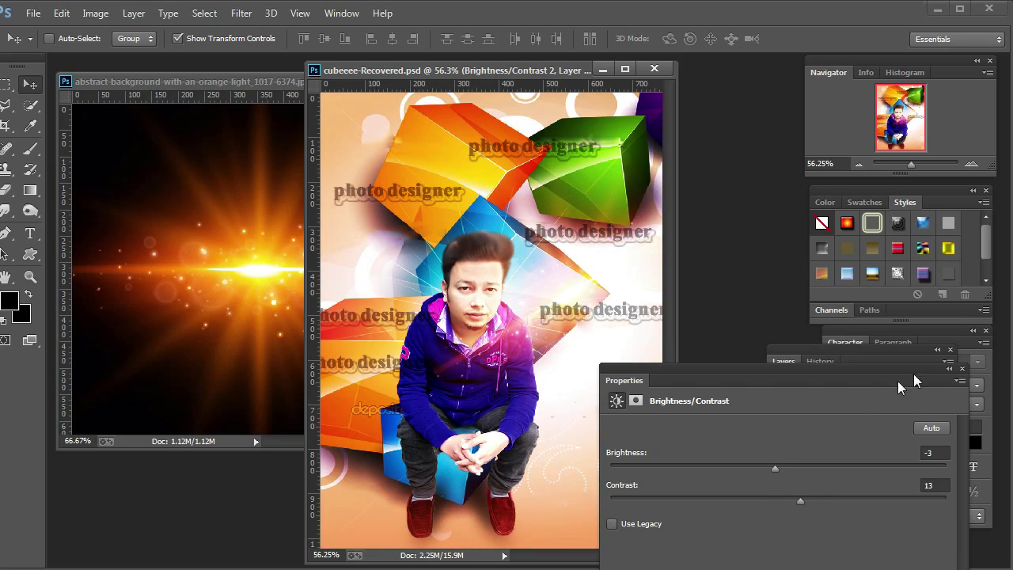
left_click(962, 370)
left_click(780, 451)
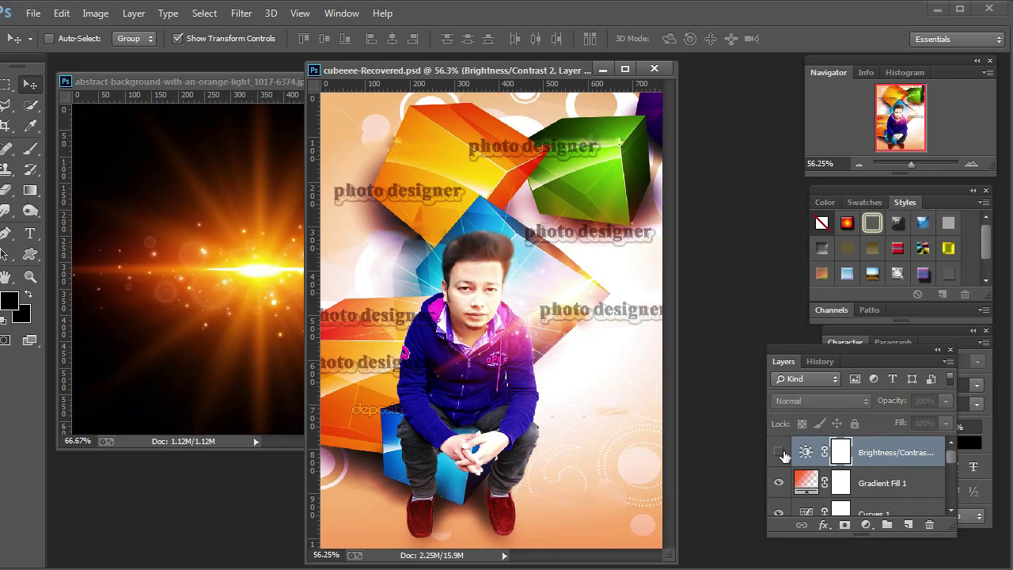
left_click(780, 451)
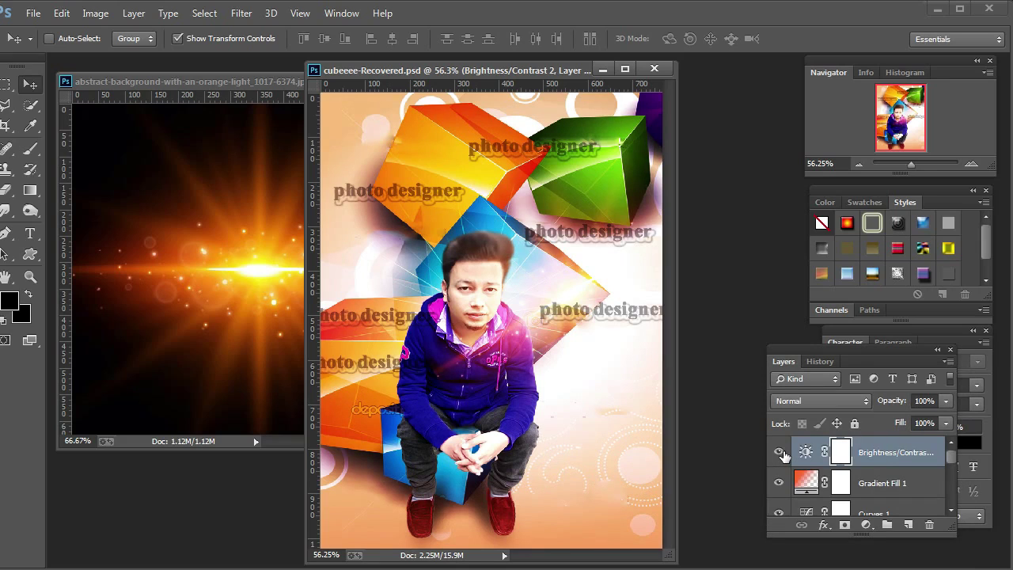
left_click_drag(878, 452, 930, 524)
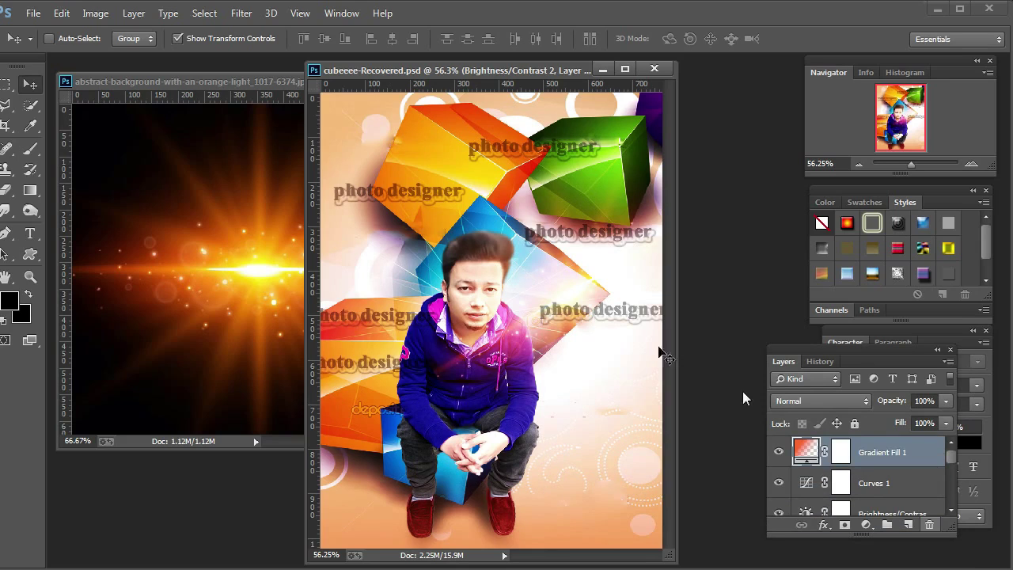
Minimize the abstract background document and start Save for Web with JPEG High.
left_click(282, 87)
left_click(346, 80)
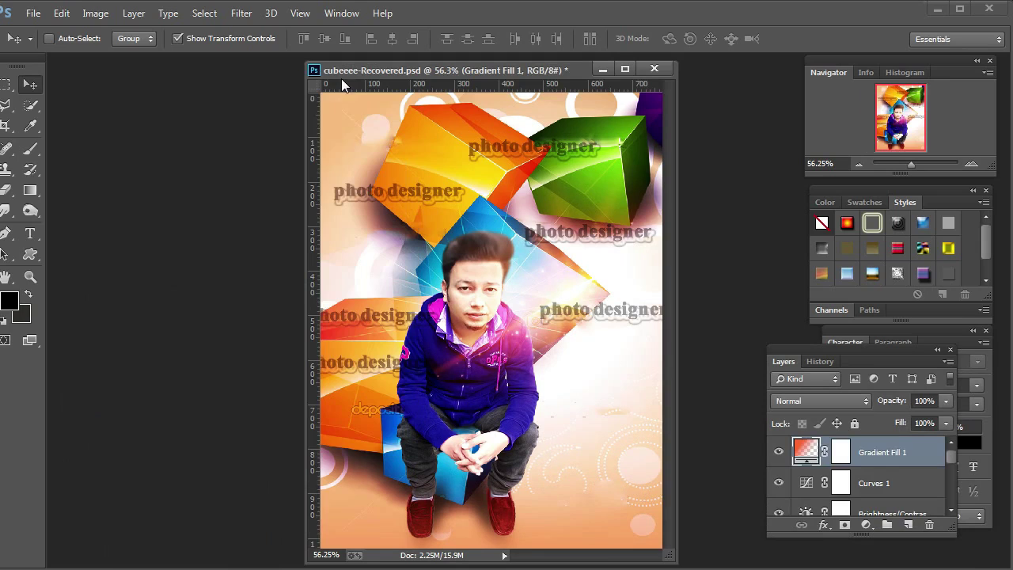
left_click(31, 11)
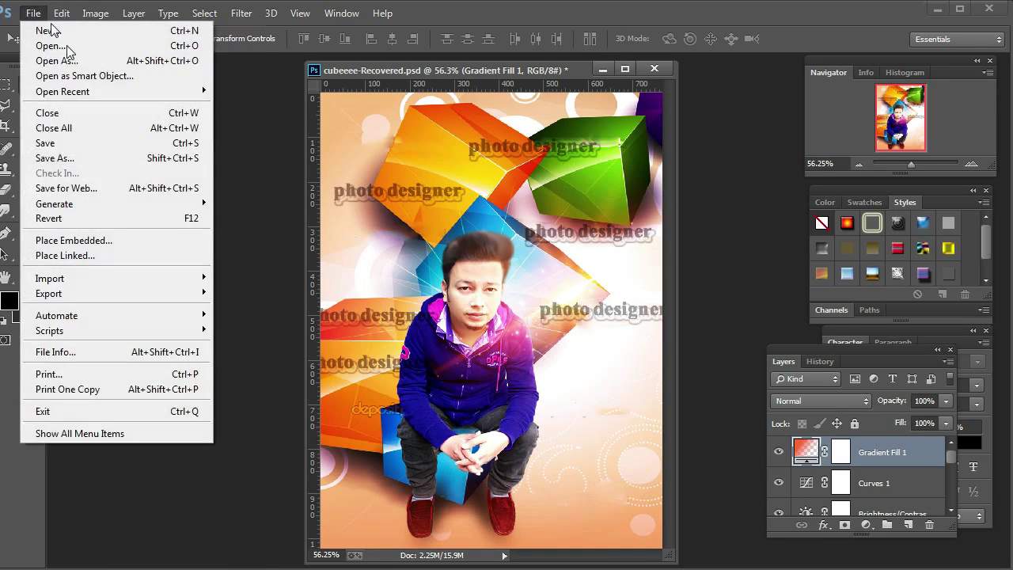
left_click(31, 11)
left_click(90, 190)
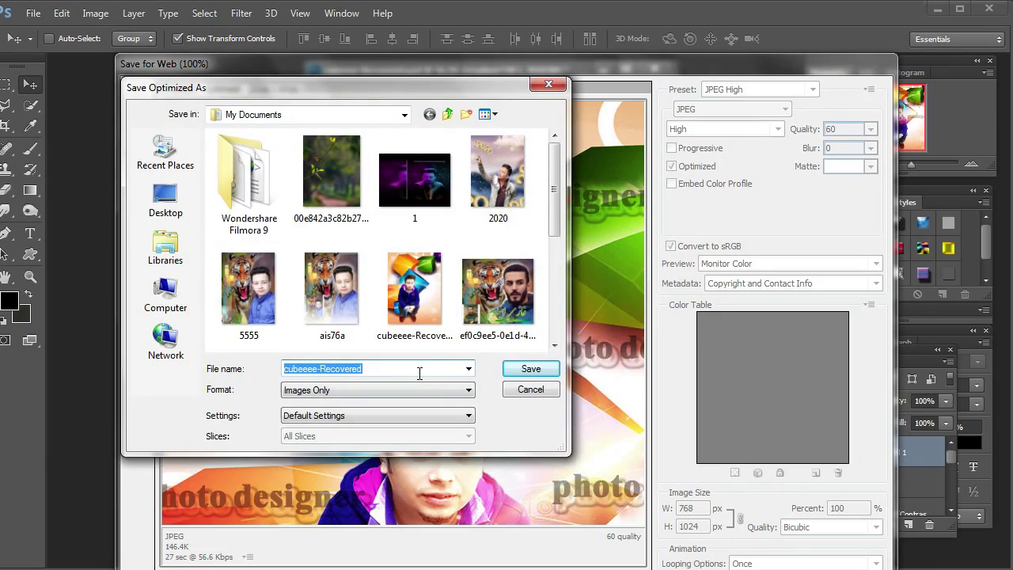
Save the JPEG as 'rhhh' in My Documents and minimize Photoshop.
type("r")
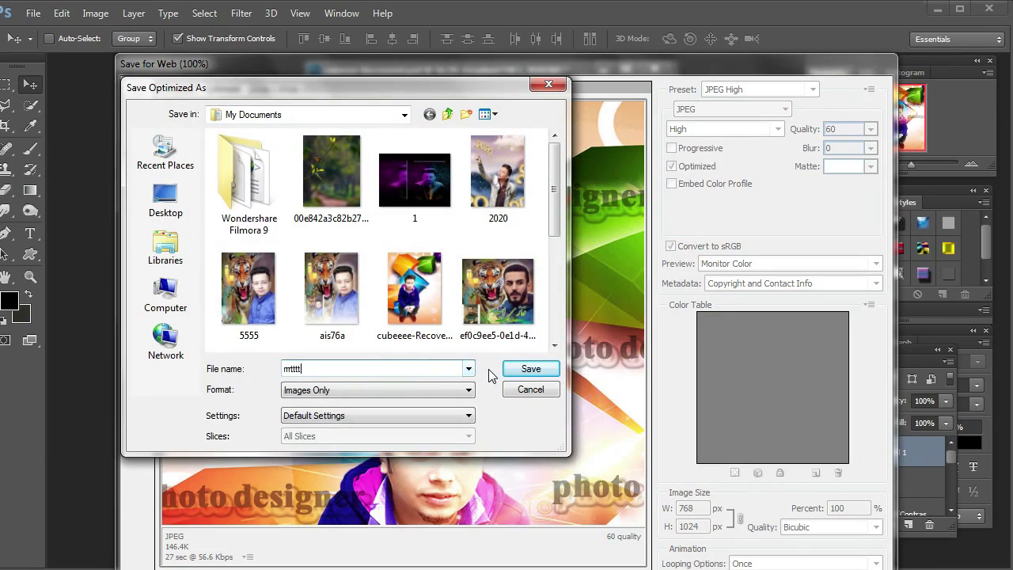
type("hhhh")
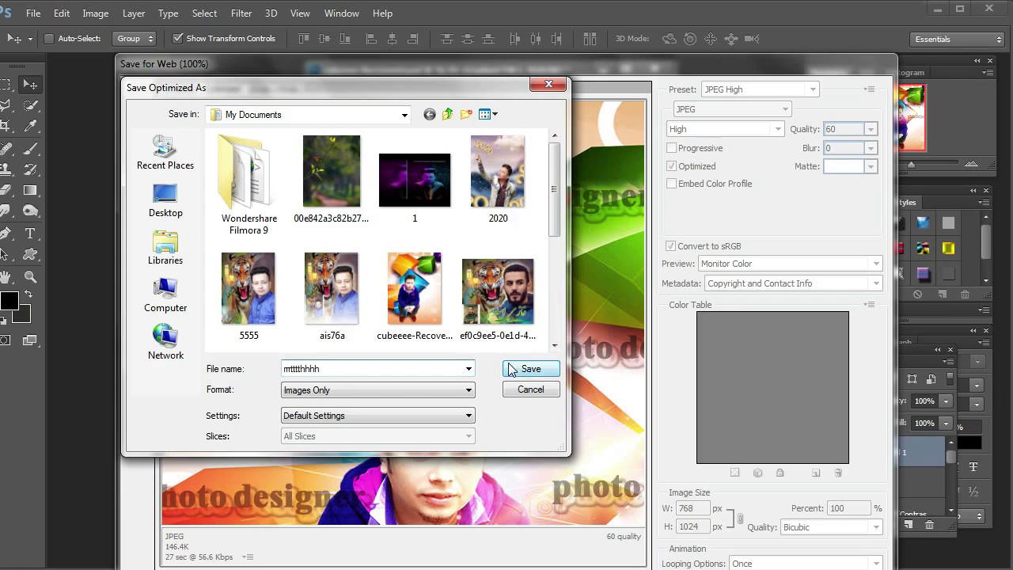
left_click(511, 368)
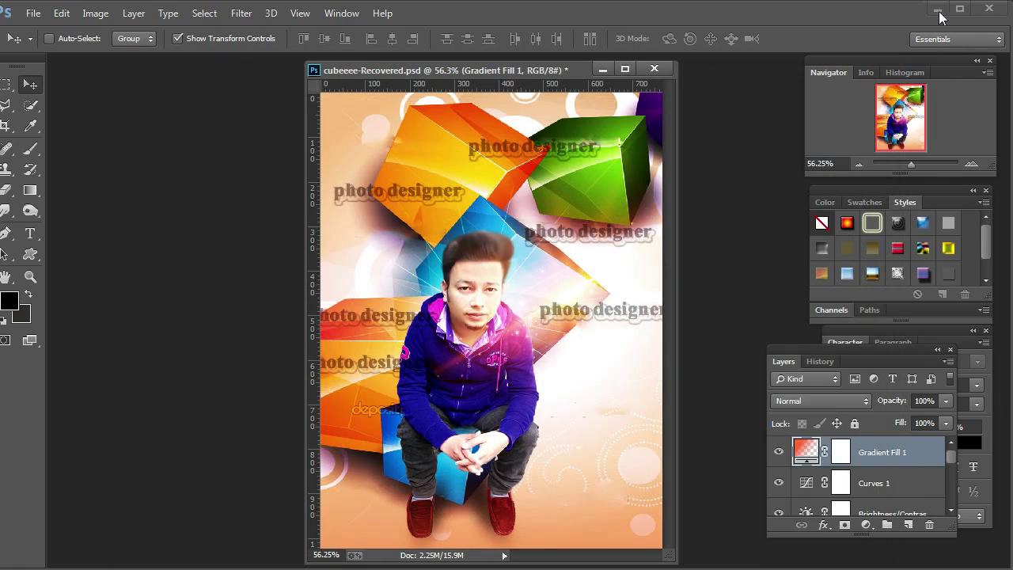
left_click(938, 9)
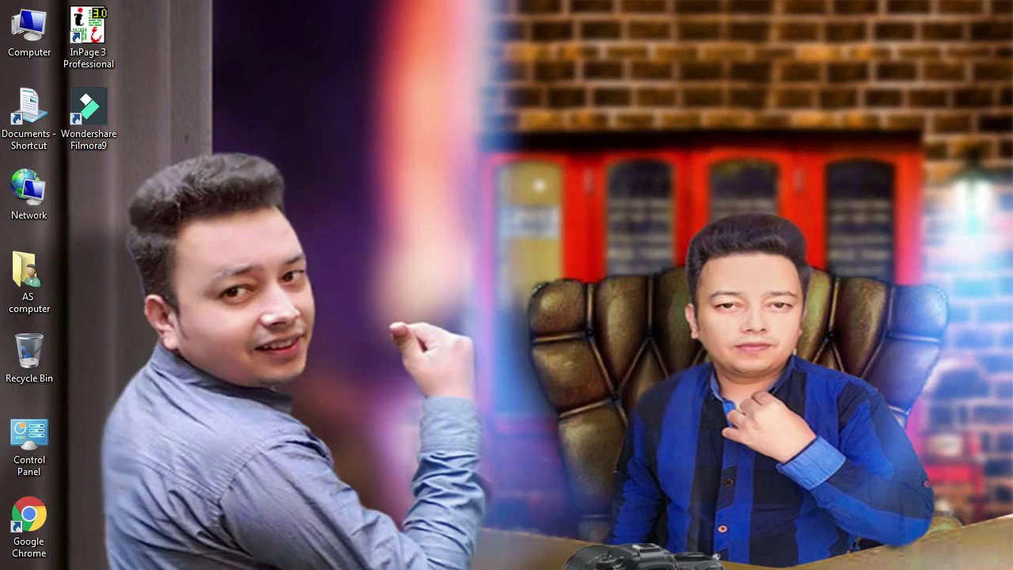